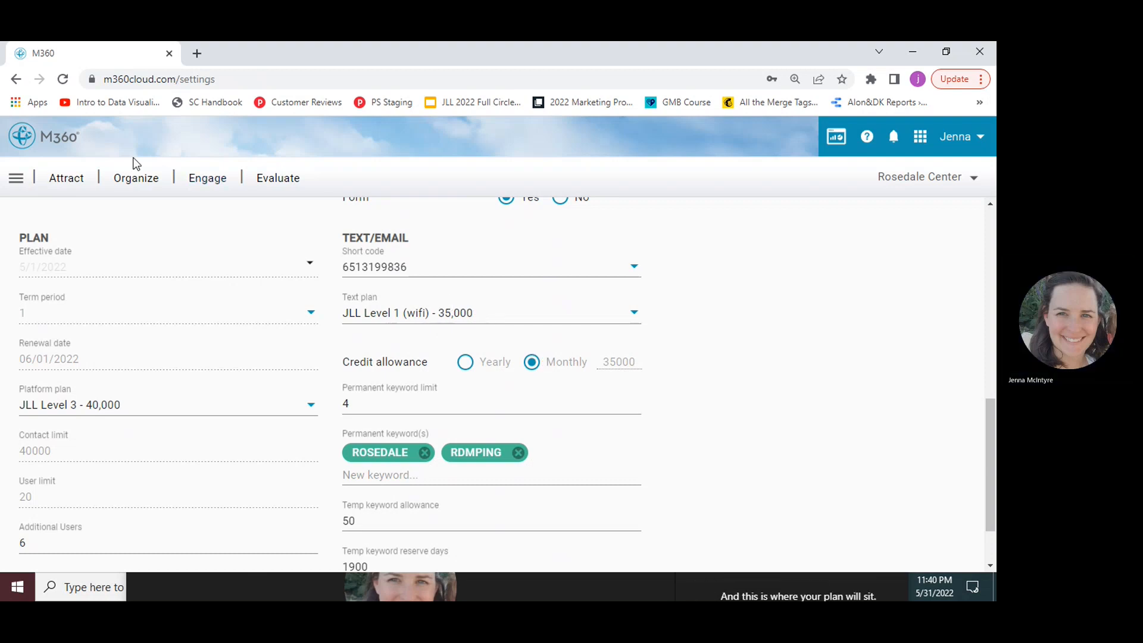
Start a new segment in Groups/Segments that draws from all contacts.
{"action": "left_click", "coordinate": [159, 188]}
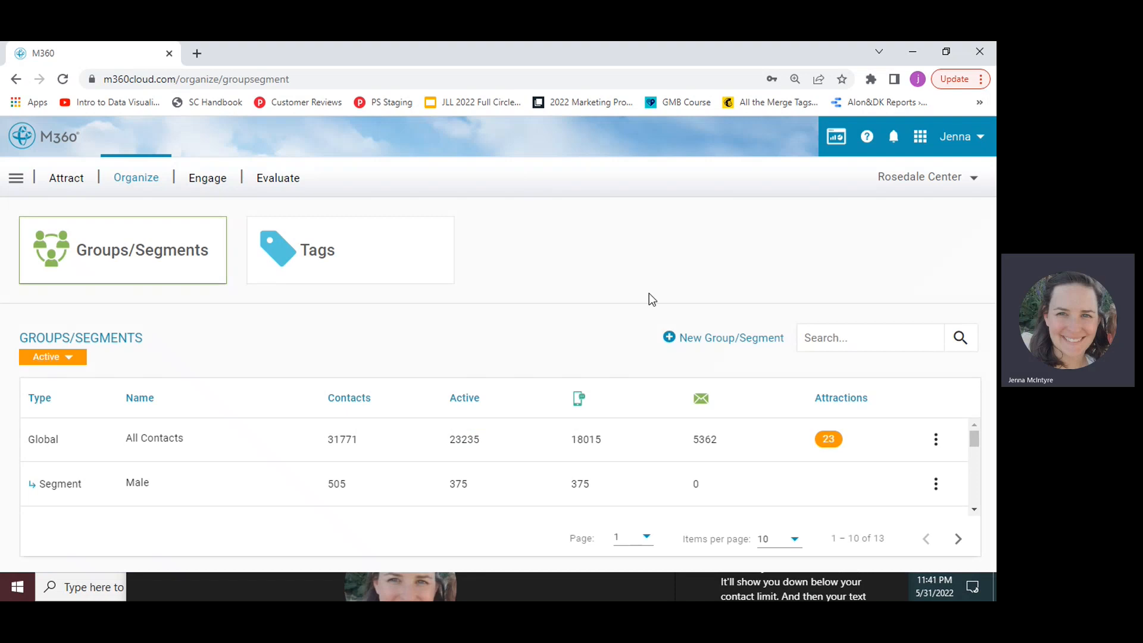
{"action": "left_click", "coordinate": [688, 346]}
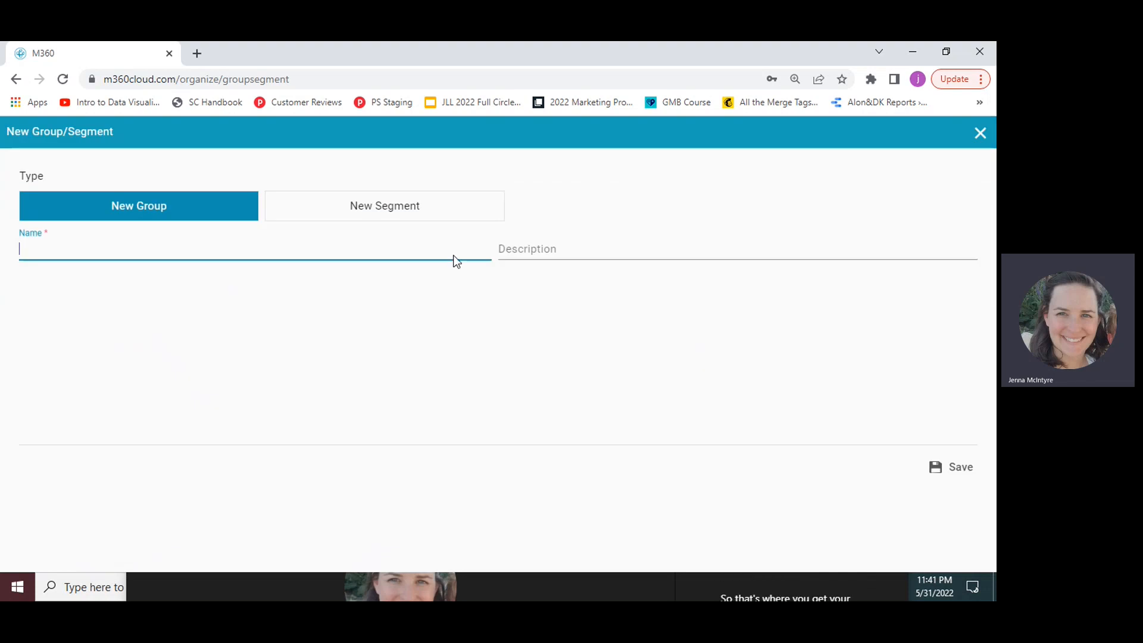
{"action": "left_click", "coordinate": [383, 206]}
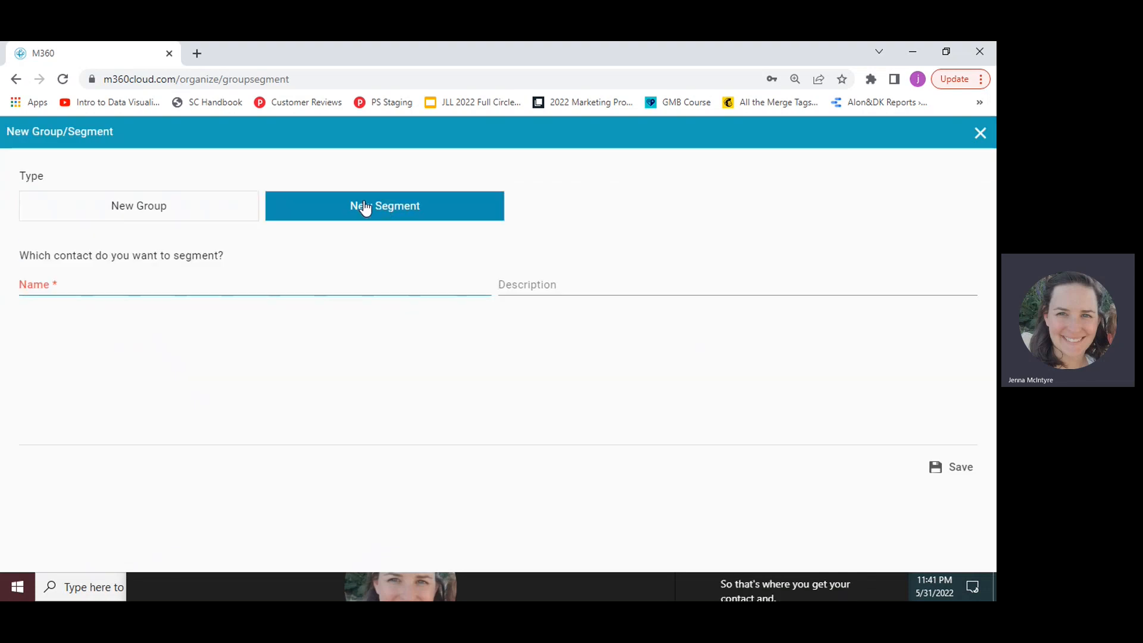
{"action": "left_click", "coordinate": [27, 286]}
{"action": "scroll", "coordinate": [220, 344], "scroll_direction": "down", "scroll_amount": 1}
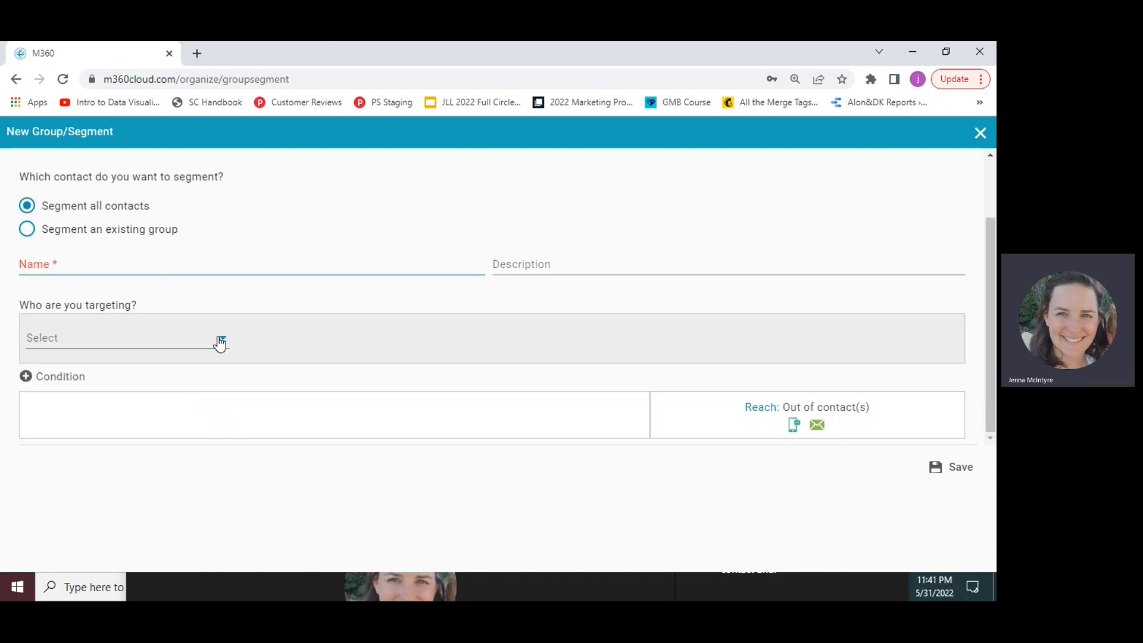
Set the segment's targeting condition to contacts whose Email is missing.
{"action": "left_click", "coordinate": [132, 340]}
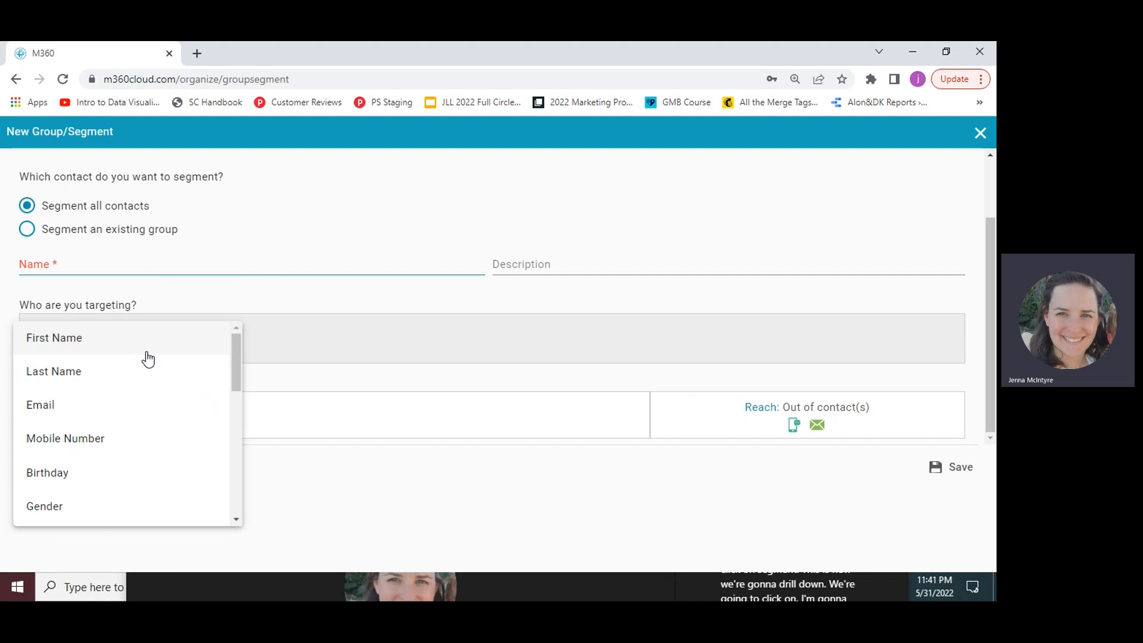
{"action": "left_click", "coordinate": [135, 403]}
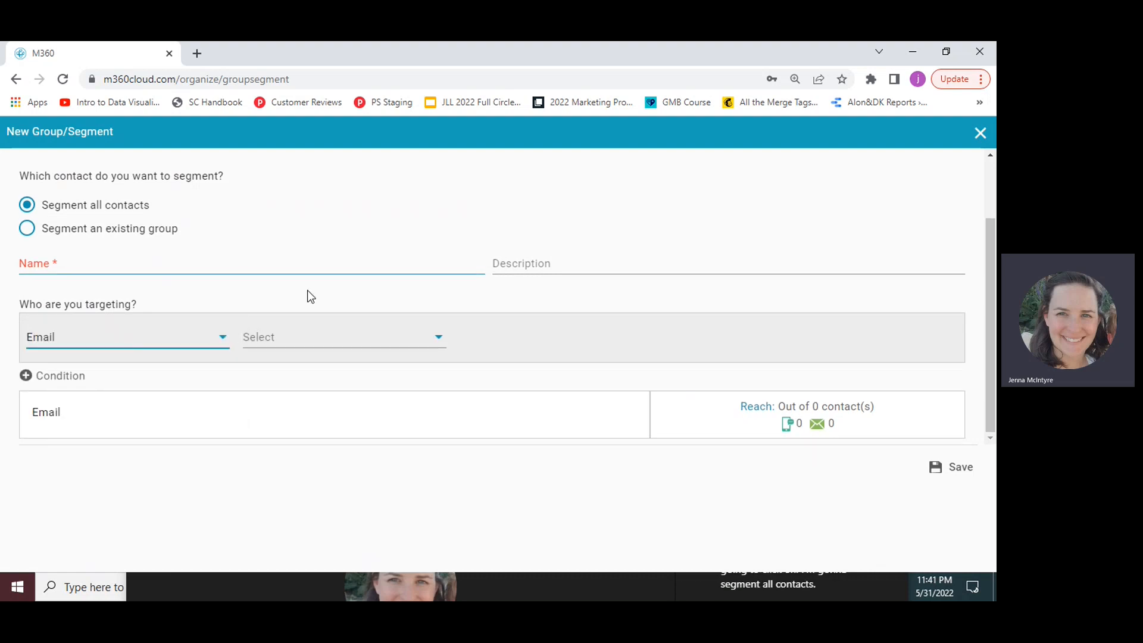
{"action": "left_click", "coordinate": [301, 339]}
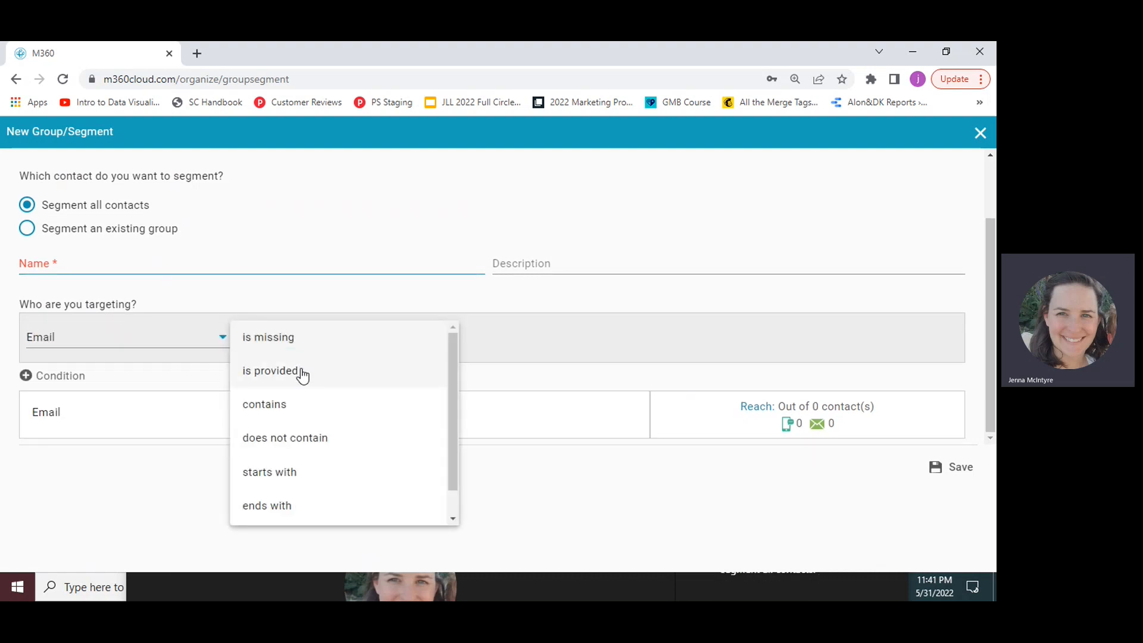
{"action": "scroll", "coordinate": [302, 434], "scroll_direction": "down", "scroll_amount": 1}
{"action": "scroll", "coordinate": [306, 439], "scroll_direction": "up", "scroll_amount": 1}
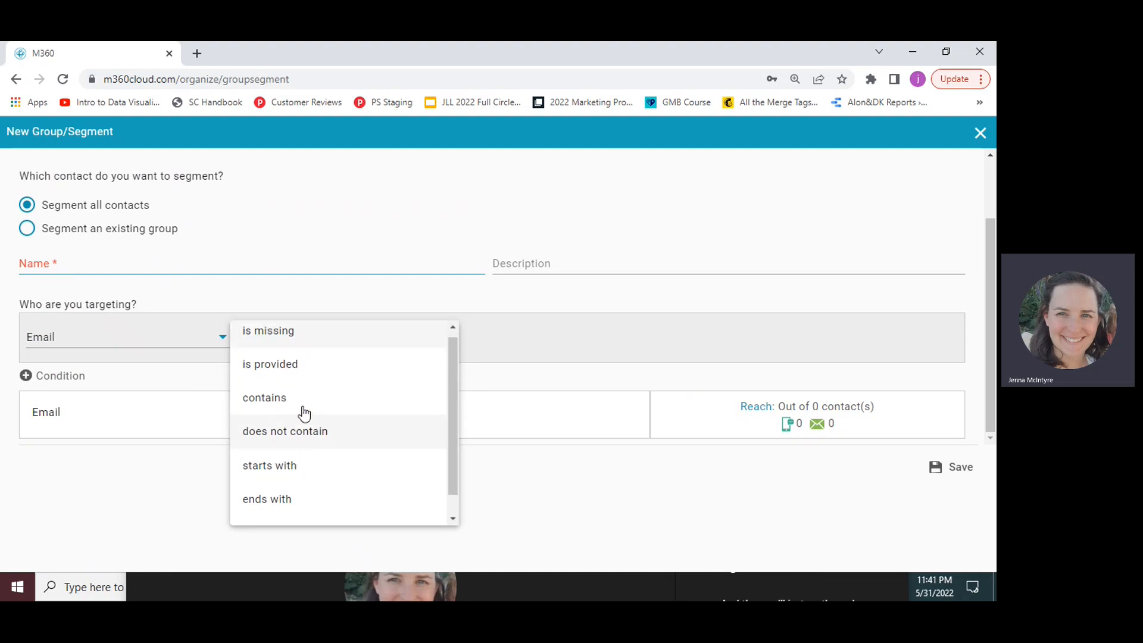
{"action": "left_click", "coordinate": [283, 335]}
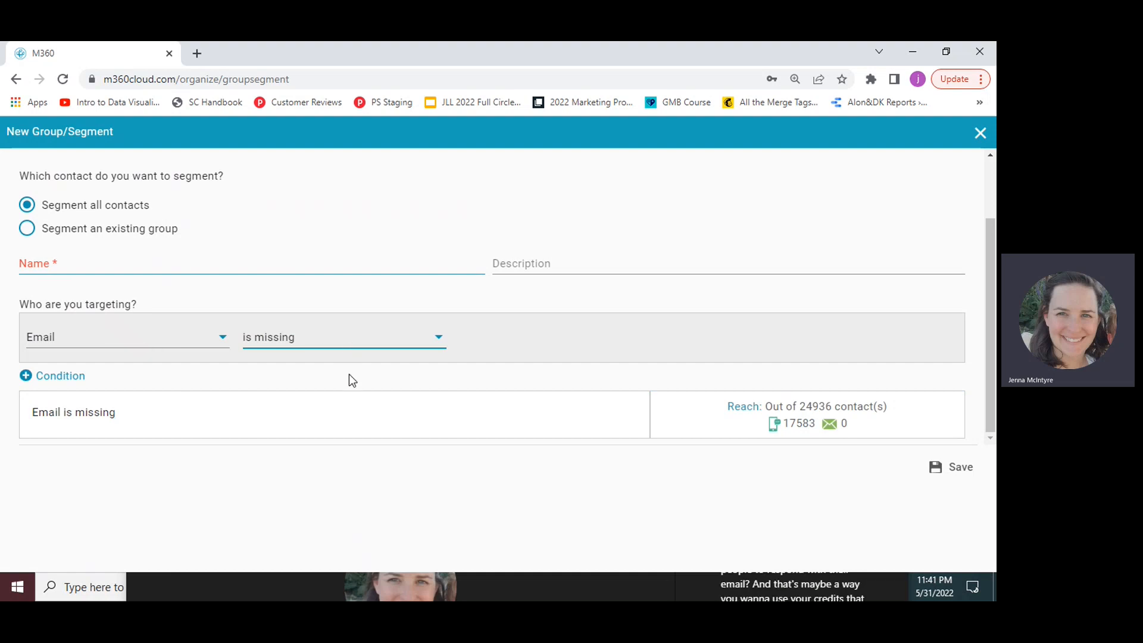
{"action": "left_click", "coordinate": [186, 349]}
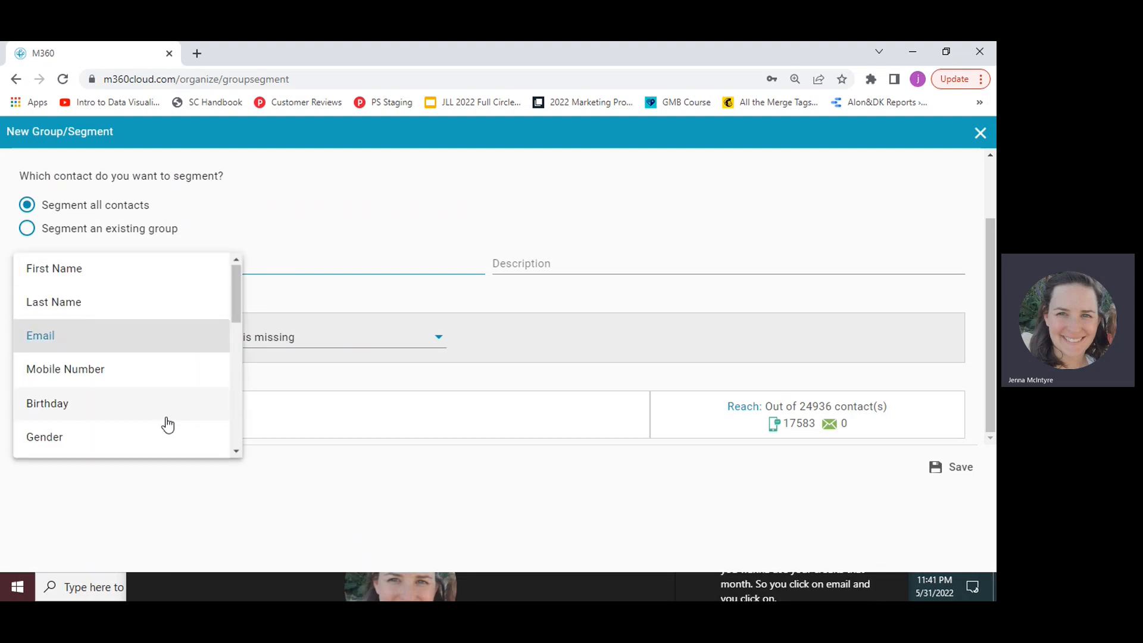
{"action": "scroll", "coordinate": [163, 420], "scroll_direction": "down", "scroll_amount": 1}
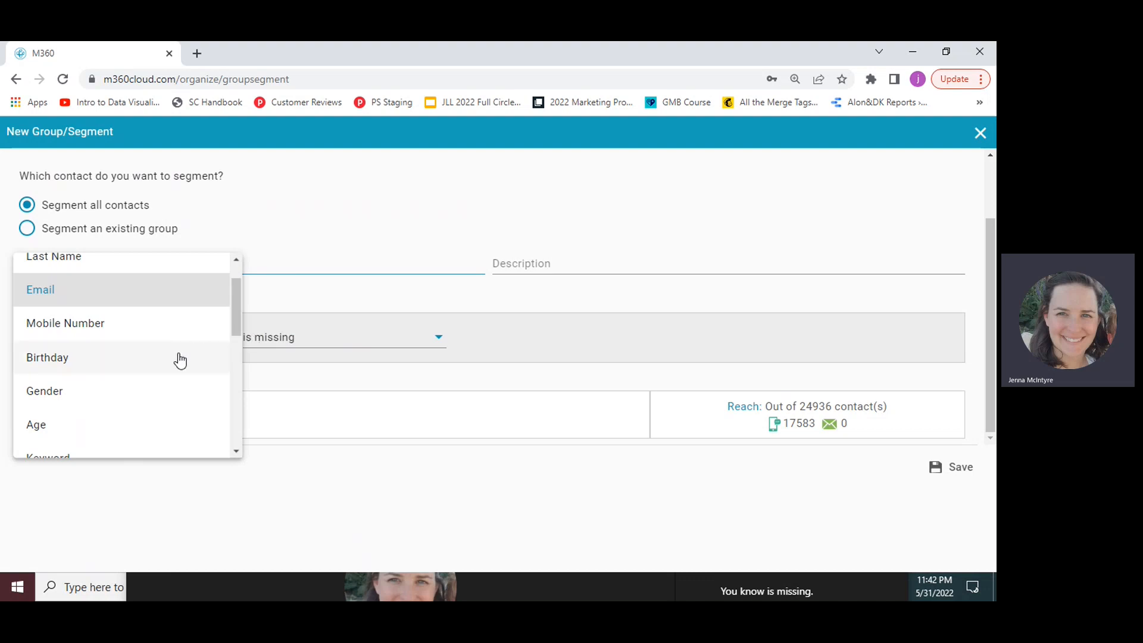
{"action": "left_click", "coordinate": [490, 326]}
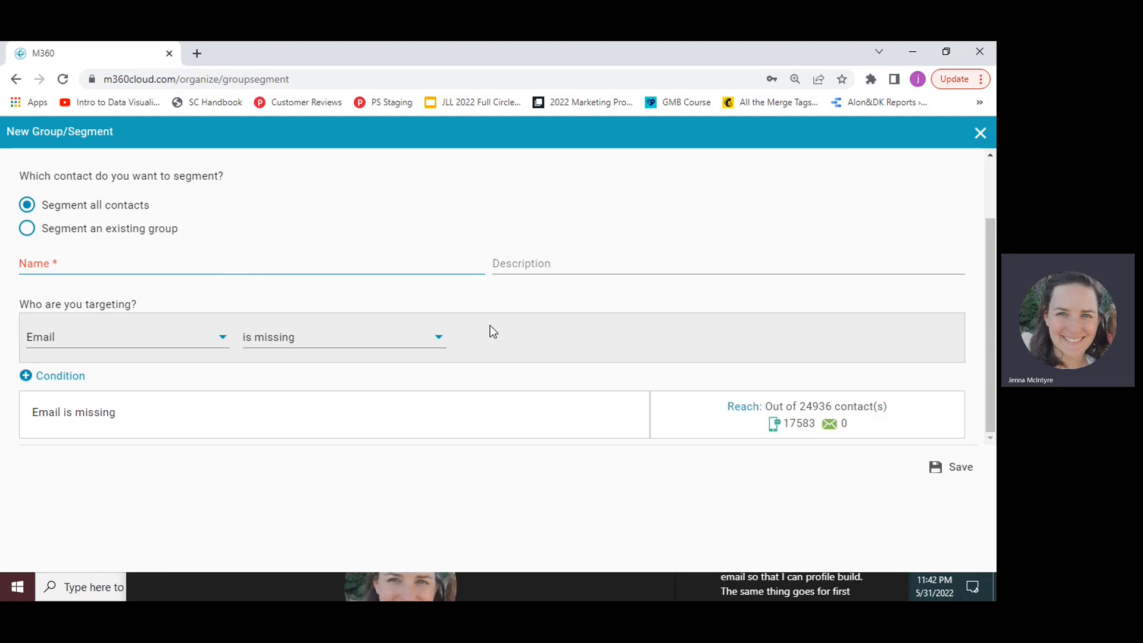
Change the targeting condition to contacts whose Birthday month is June.
{"action": "left_click", "coordinate": [180, 344]}
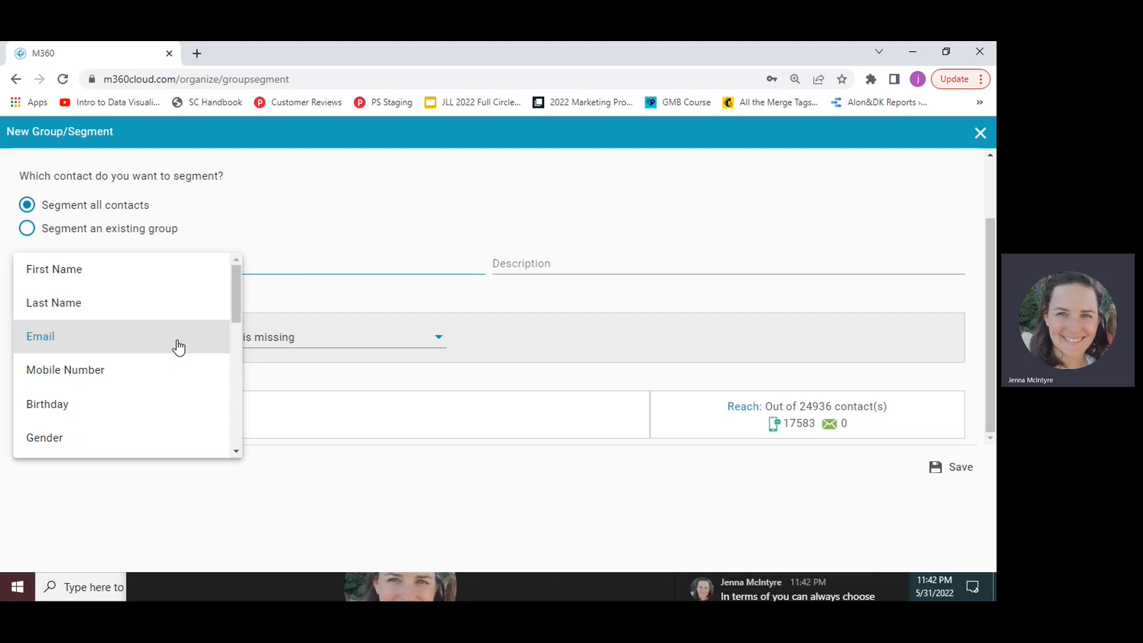
{"action": "left_click", "coordinate": [150, 408]}
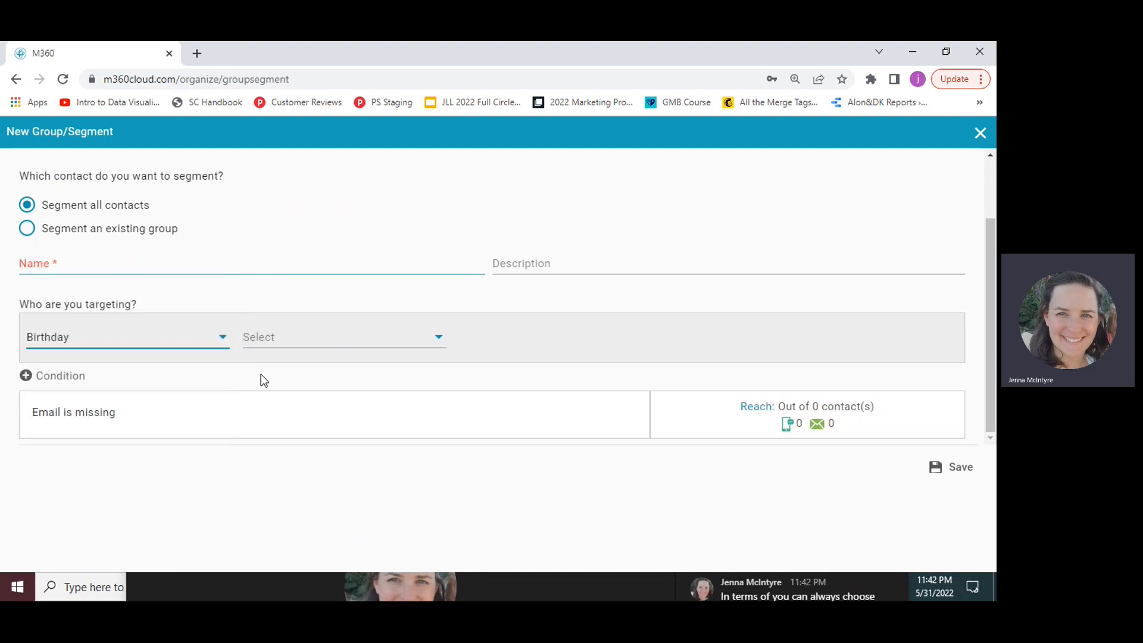
{"action": "left_click", "coordinate": [296, 346]}
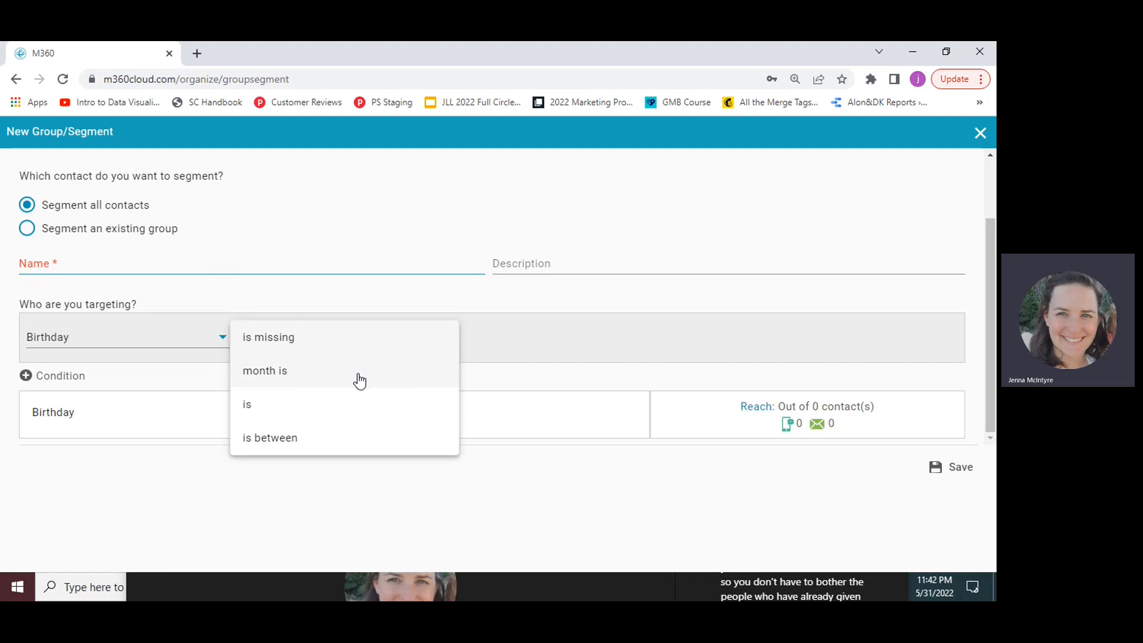
{"action": "left_click", "coordinate": [258, 382]}
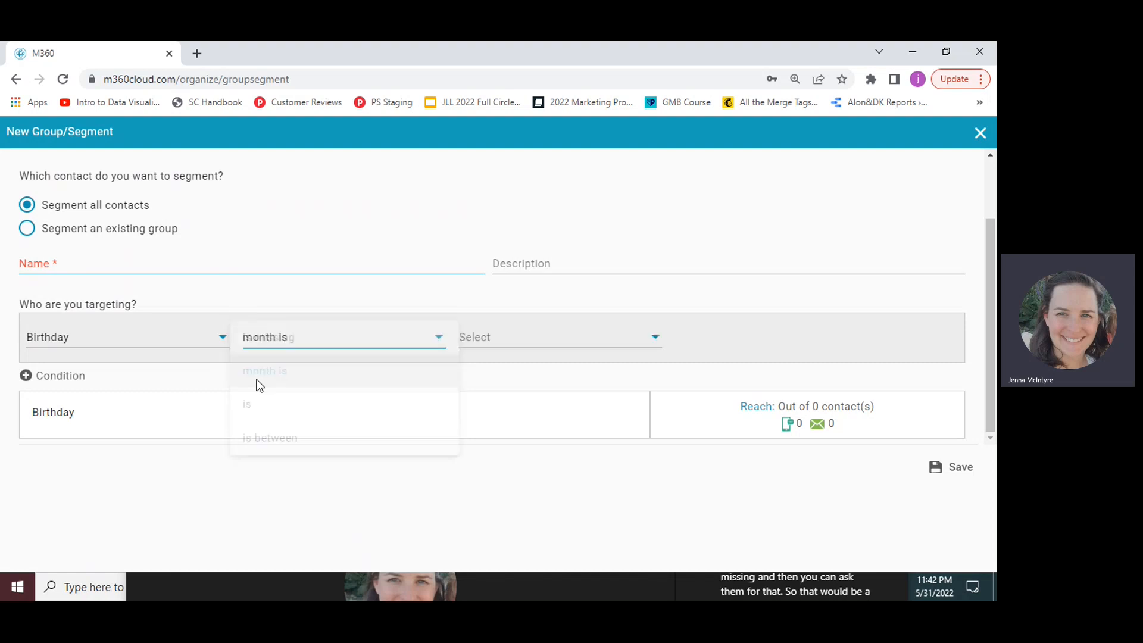
{"action": "left_click", "coordinate": [486, 343]}
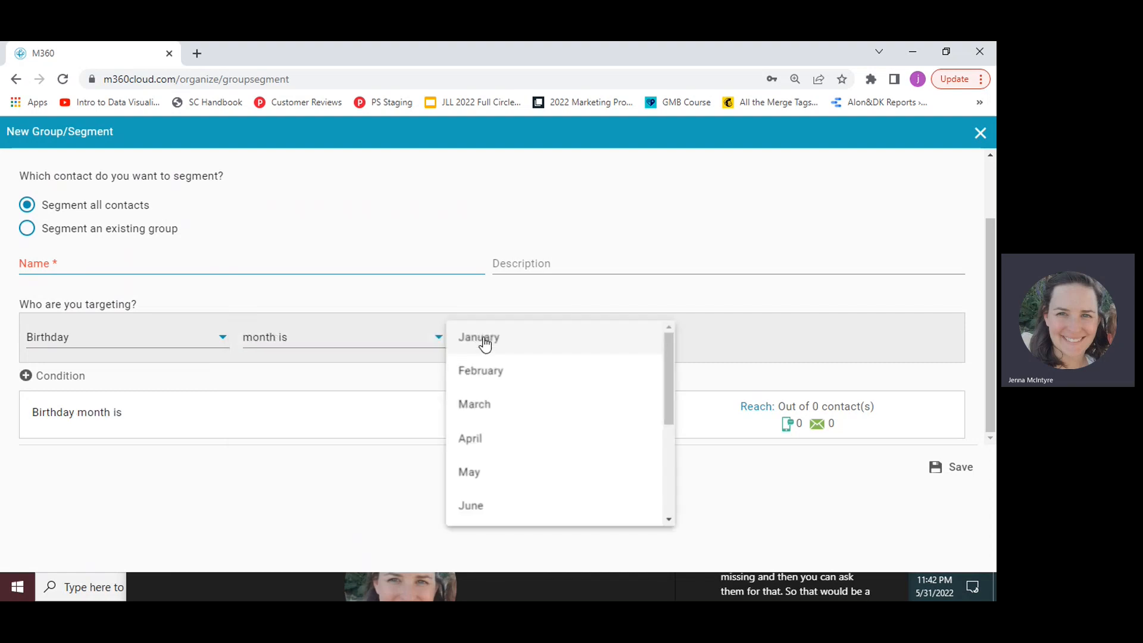
{"action": "left_click", "coordinate": [505, 507]}
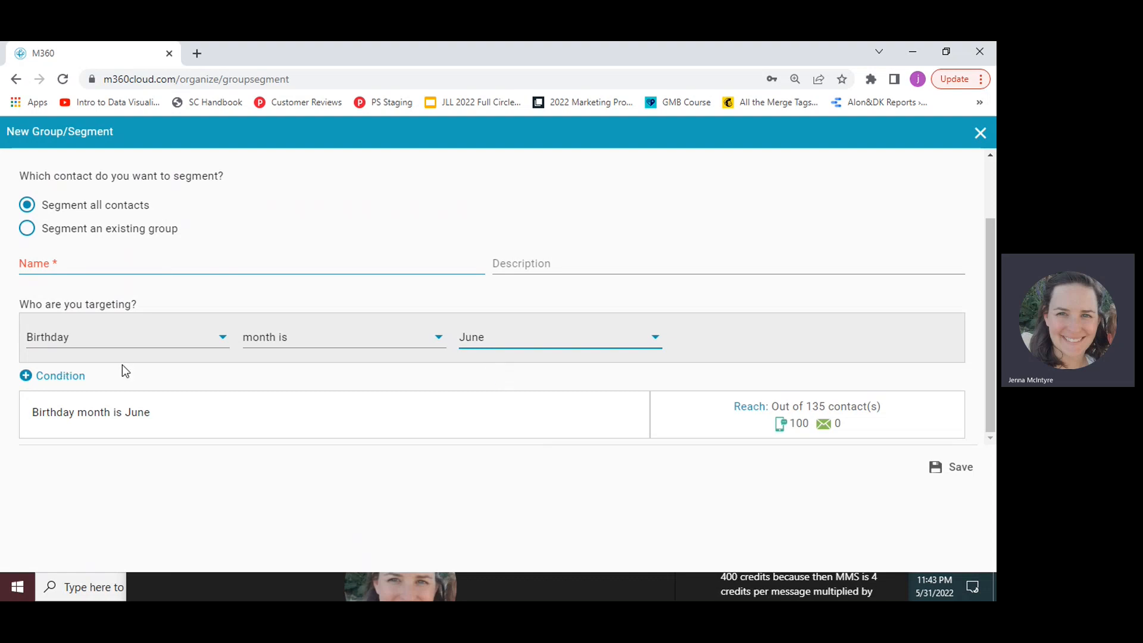
Switch the targeting condition to Gender with the operator "is" and view the selectable genders.
{"action": "left_click", "coordinate": [133, 344]}
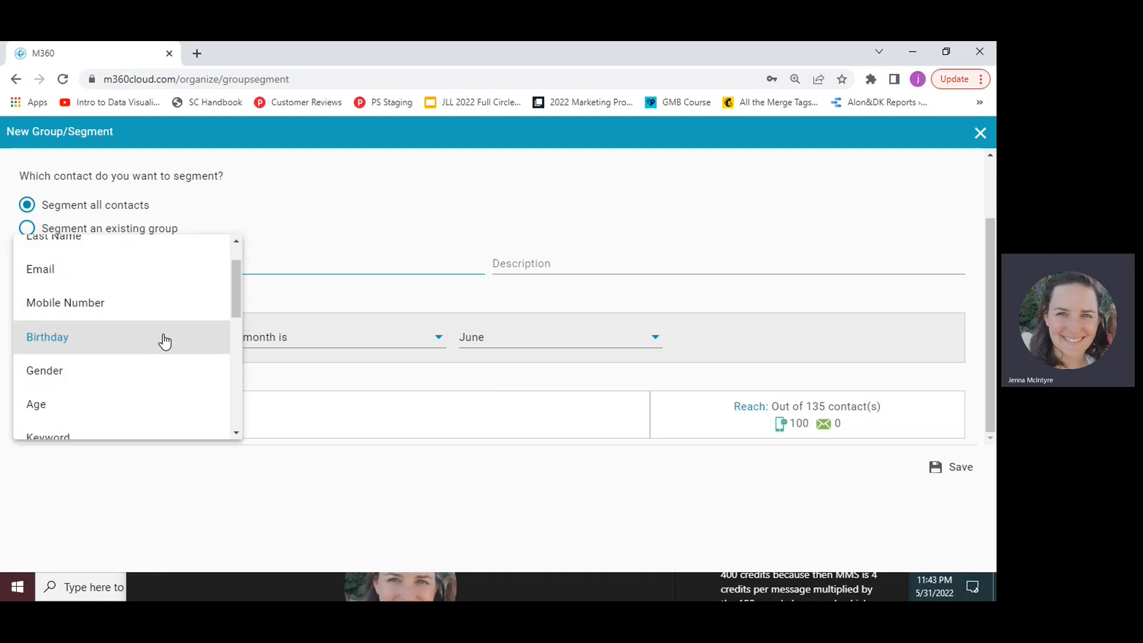
{"action": "scroll", "coordinate": [165, 383], "scroll_direction": "down", "scroll_amount": 1}
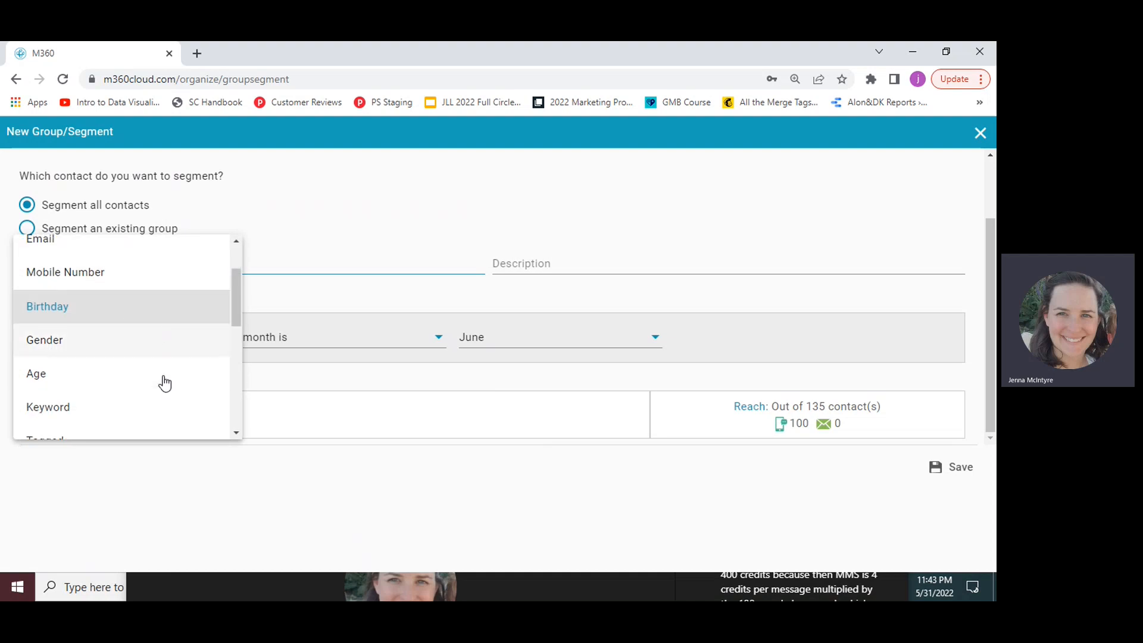
{"action": "left_click", "coordinate": [132, 326]}
{"action": "left_click", "coordinate": [317, 338]}
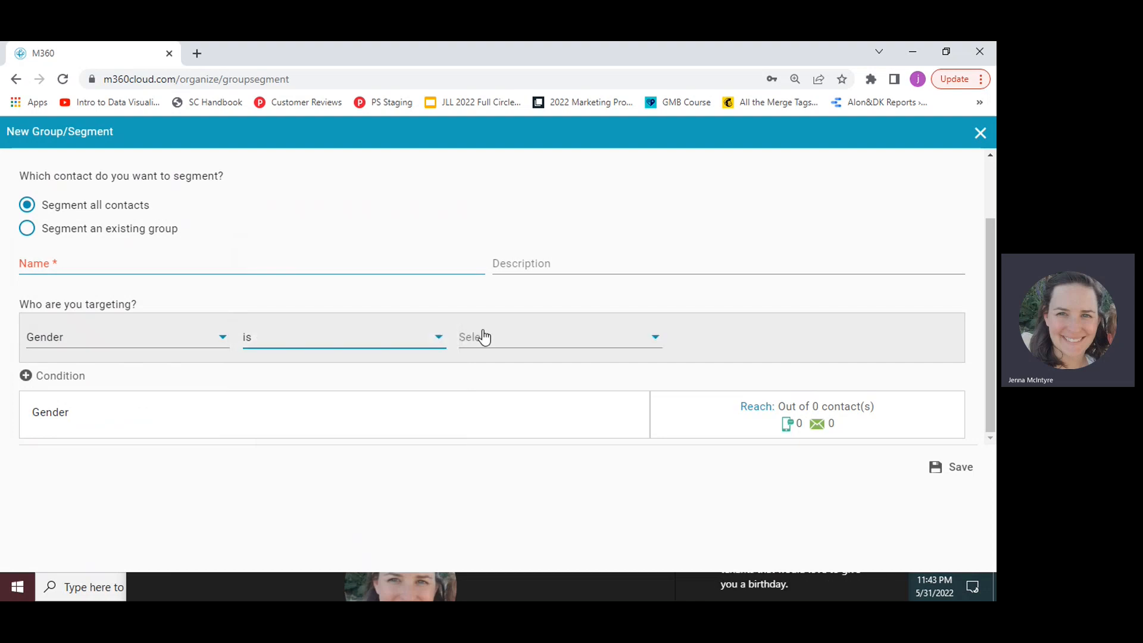
{"action": "left_click", "coordinate": [522, 337]}
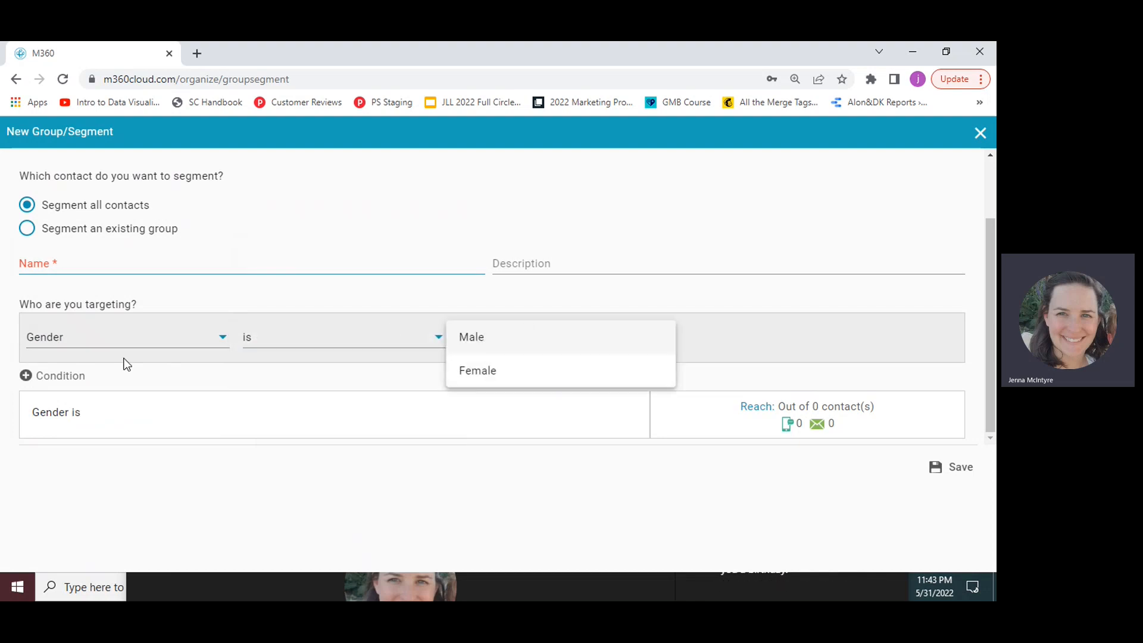
{"action": "left_click", "coordinate": [129, 327]}
Change the targeting condition to contacts whose Age is in between 18 and 30.
{"action": "left_click", "coordinate": [127, 337]}
{"action": "scroll", "coordinate": [131, 352], "scroll_direction": "down", "scroll_amount": 3}
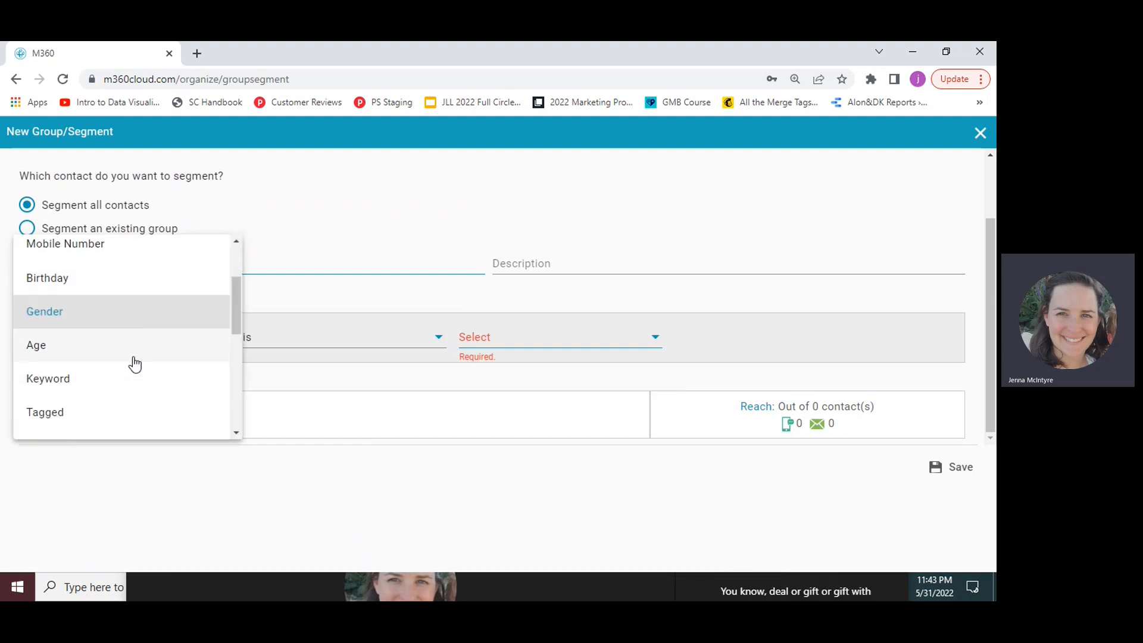
{"action": "left_click", "coordinate": [115, 294]}
{"action": "left_click", "coordinate": [326, 344]}
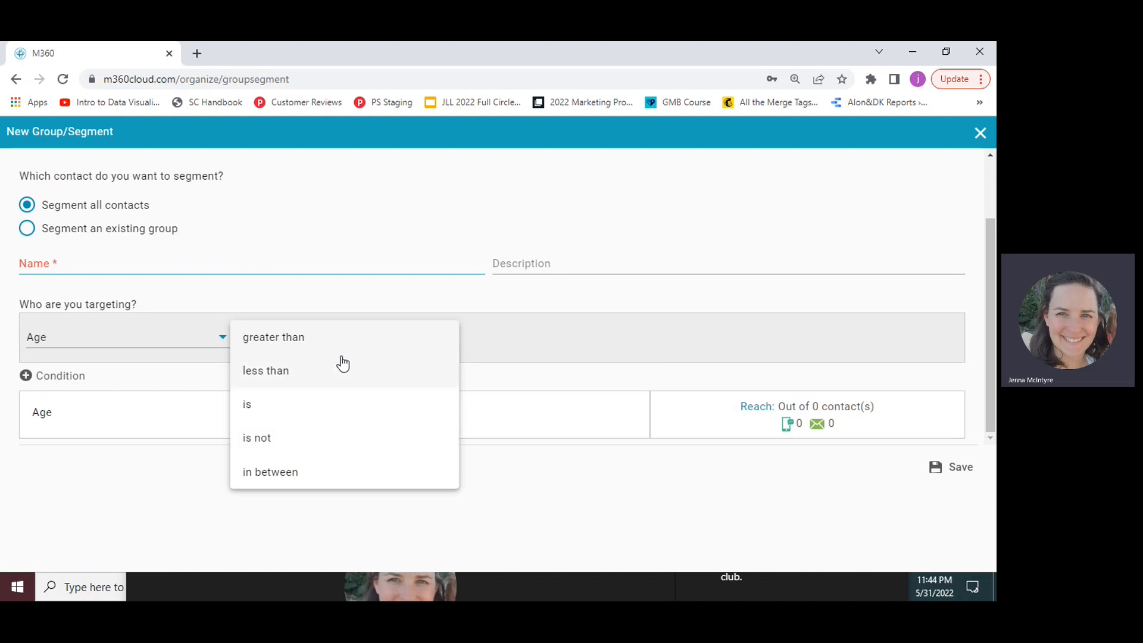
{"action": "left_click", "coordinate": [335, 481]}
{"action": "left_click", "coordinate": [509, 334]}
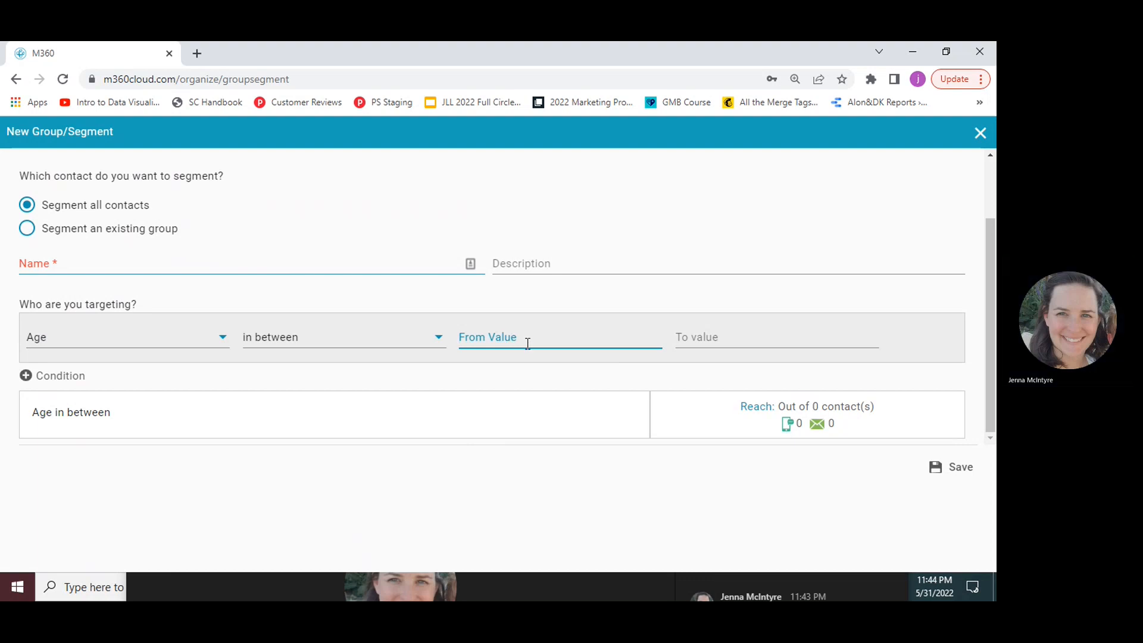
{"action": "type", "text": "18"}
{"action": "left_click", "coordinate": [777, 332]}
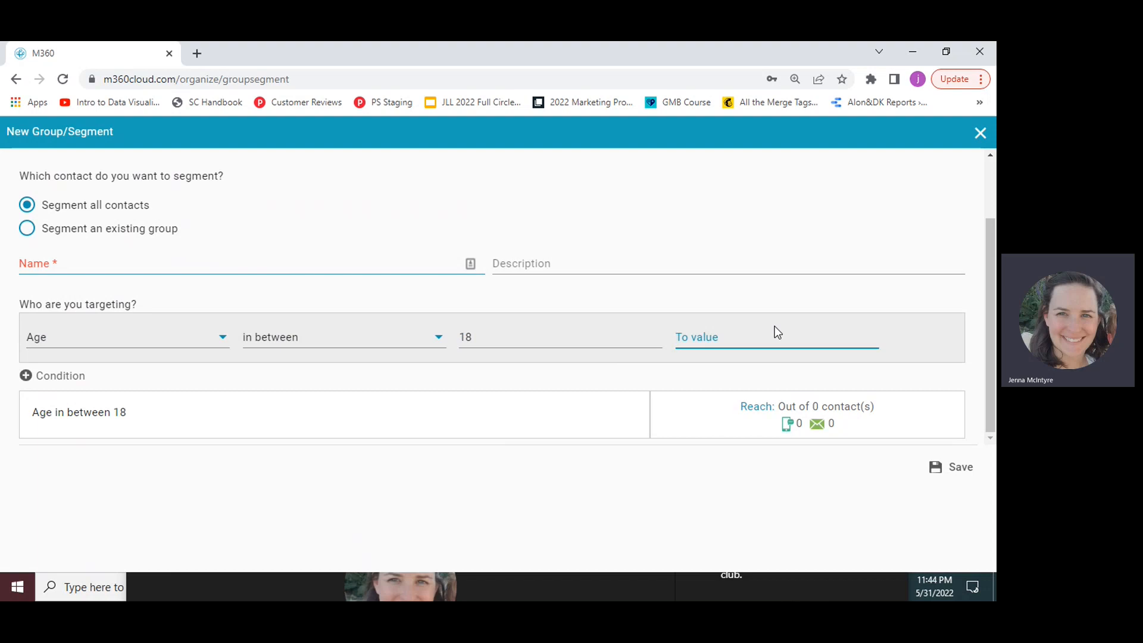
{"action": "type", "text": "30"}
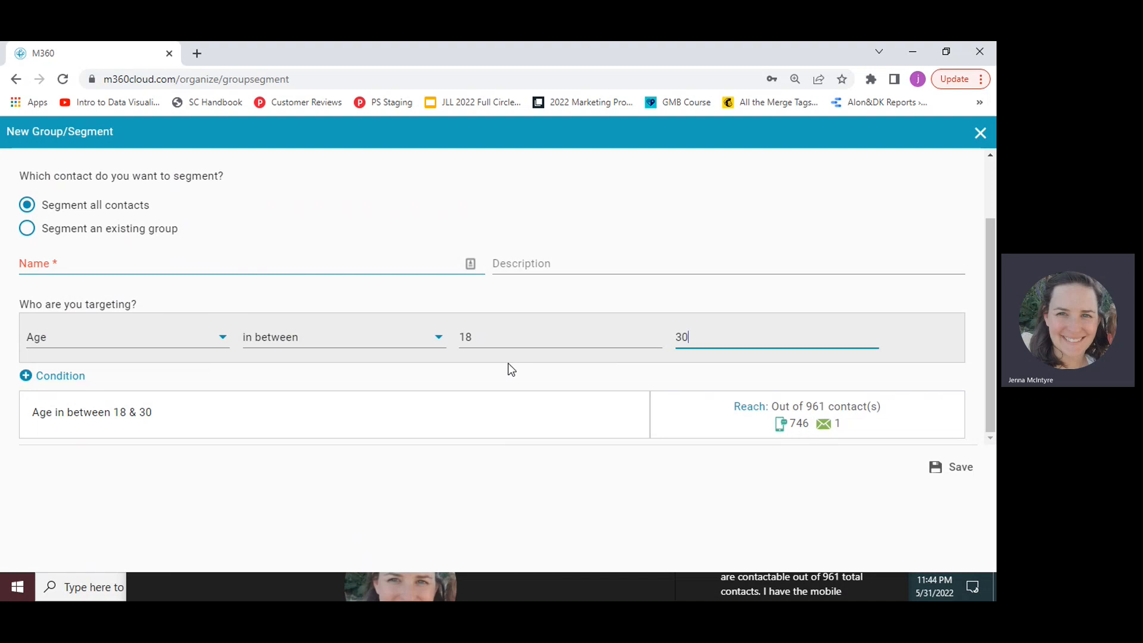
Change the targeting condition to contacts who texted in the keyword MARGARITA.
{"action": "left_click", "coordinate": [176, 343]}
{"action": "scroll", "coordinate": [170, 375], "scroll_direction": "down", "scroll_amount": 1}
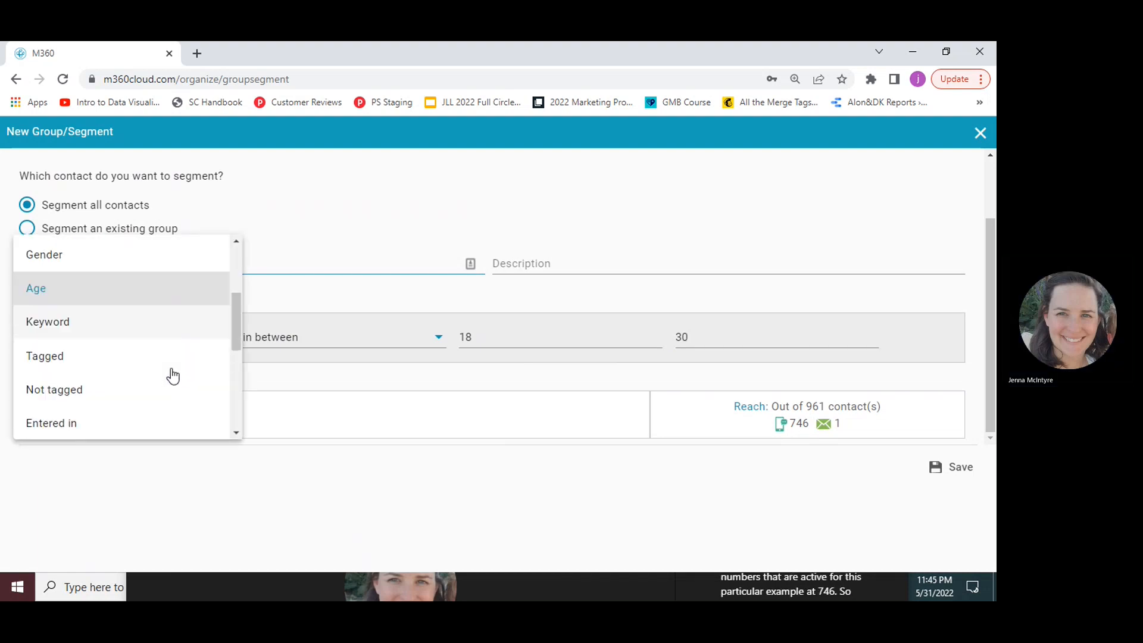
{"action": "left_click", "coordinate": [140, 327]}
{"action": "left_click", "coordinate": [288, 344]}
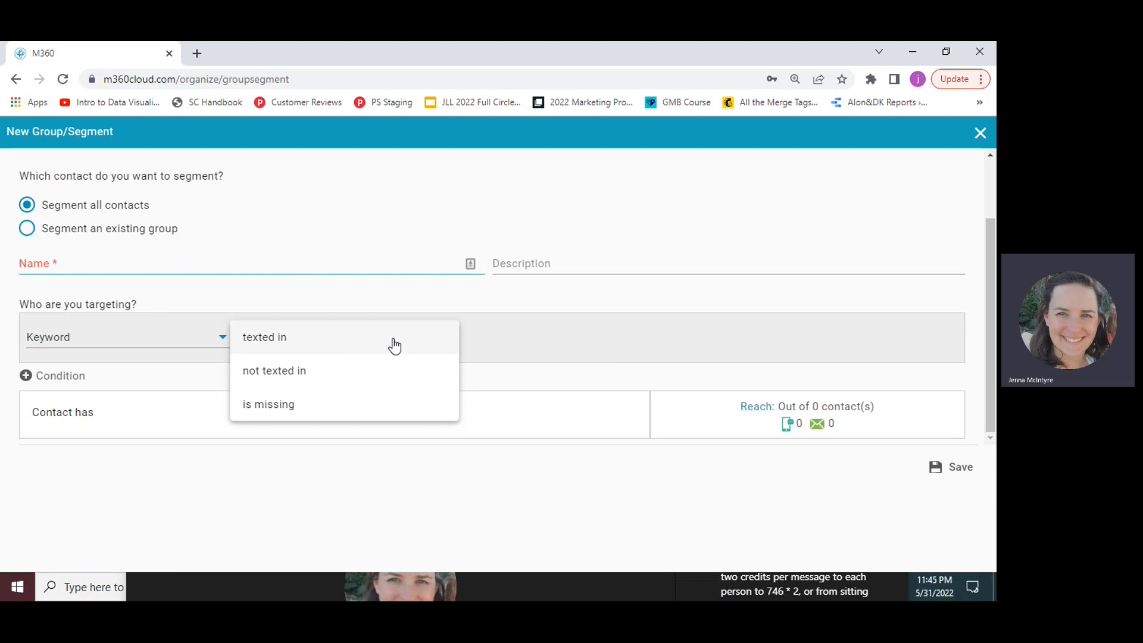
{"action": "left_click", "coordinate": [281, 343]}
{"action": "left_click", "coordinate": [290, 381]}
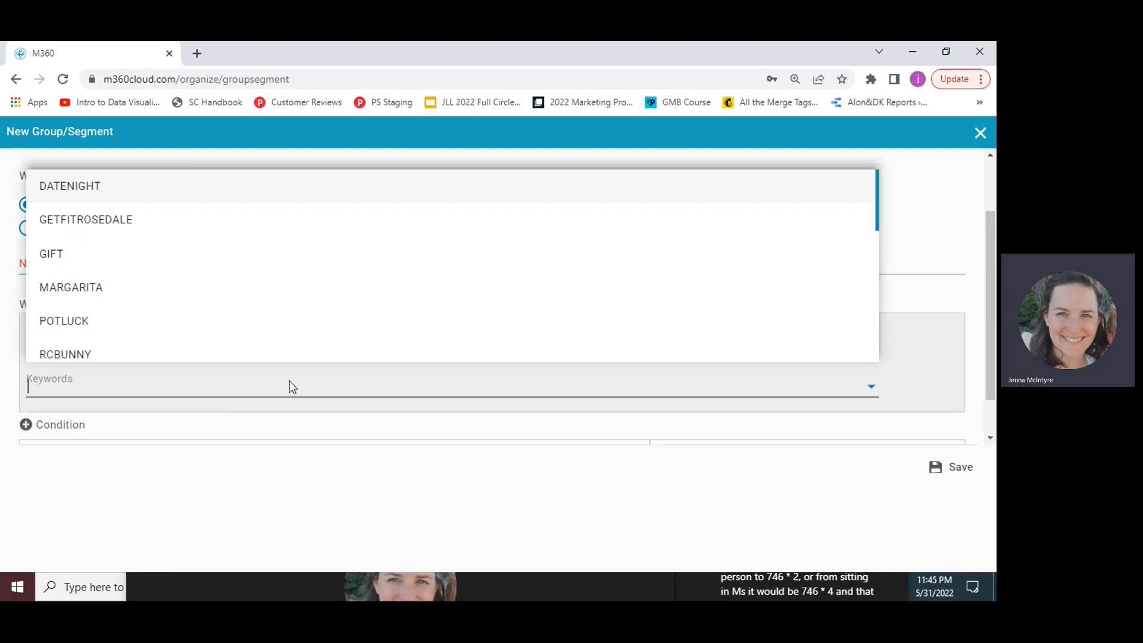
{"action": "left_click", "coordinate": [247, 291]}
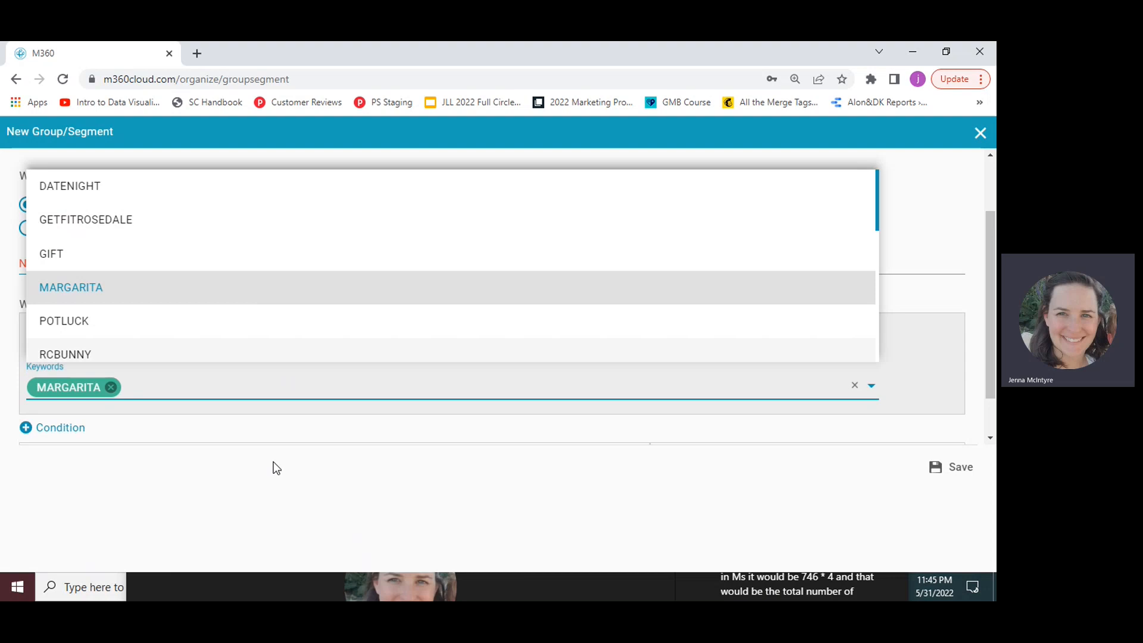
{"action": "left_click", "coordinate": [274, 461]}
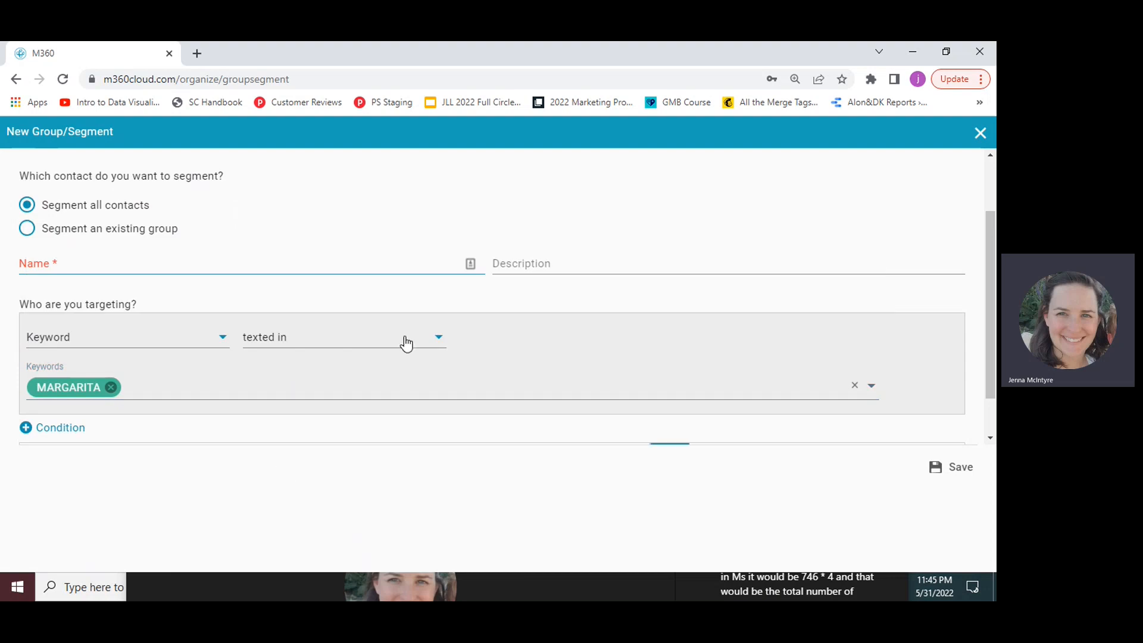
Add POTLUCK as a second keyword in the texted-in condition.
{"action": "left_click", "coordinate": [360, 386]}
{"action": "left_click", "coordinate": [331, 335]}
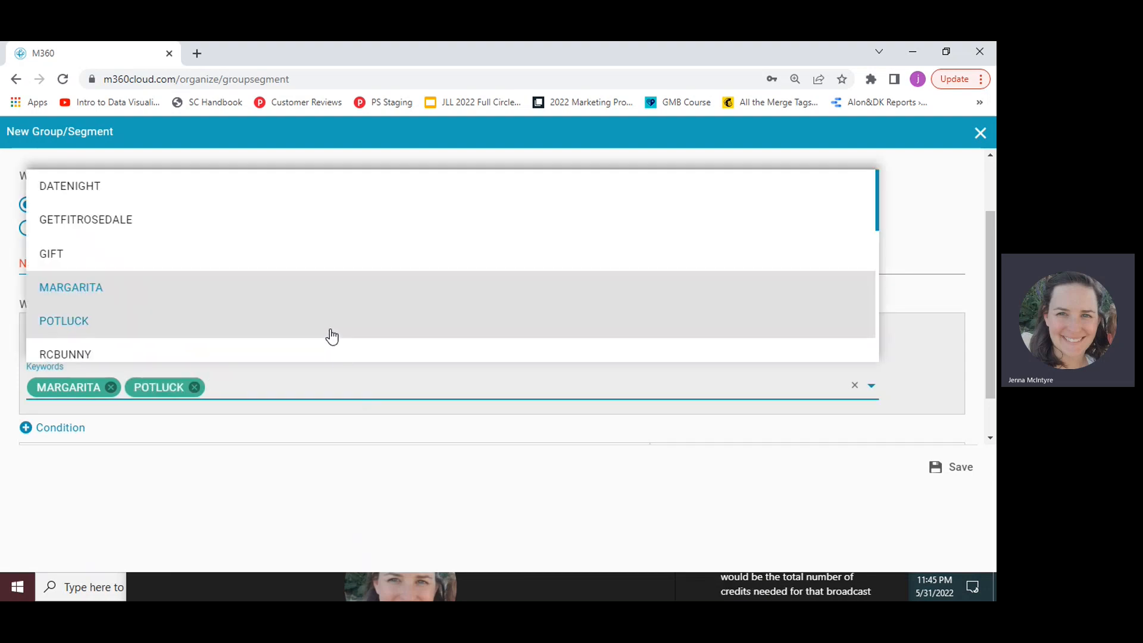
{"action": "left_click", "coordinate": [364, 488]}
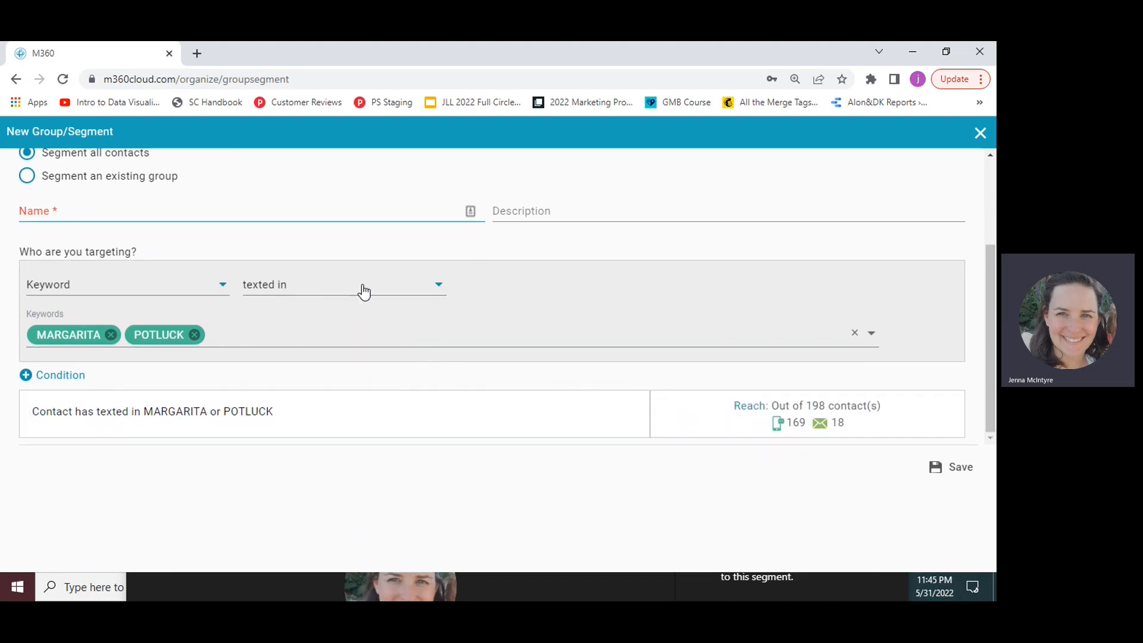
Change the keyword condition to contacts who have not texted in the keyword MARGARITA.
{"action": "left_click", "coordinate": [365, 292]}
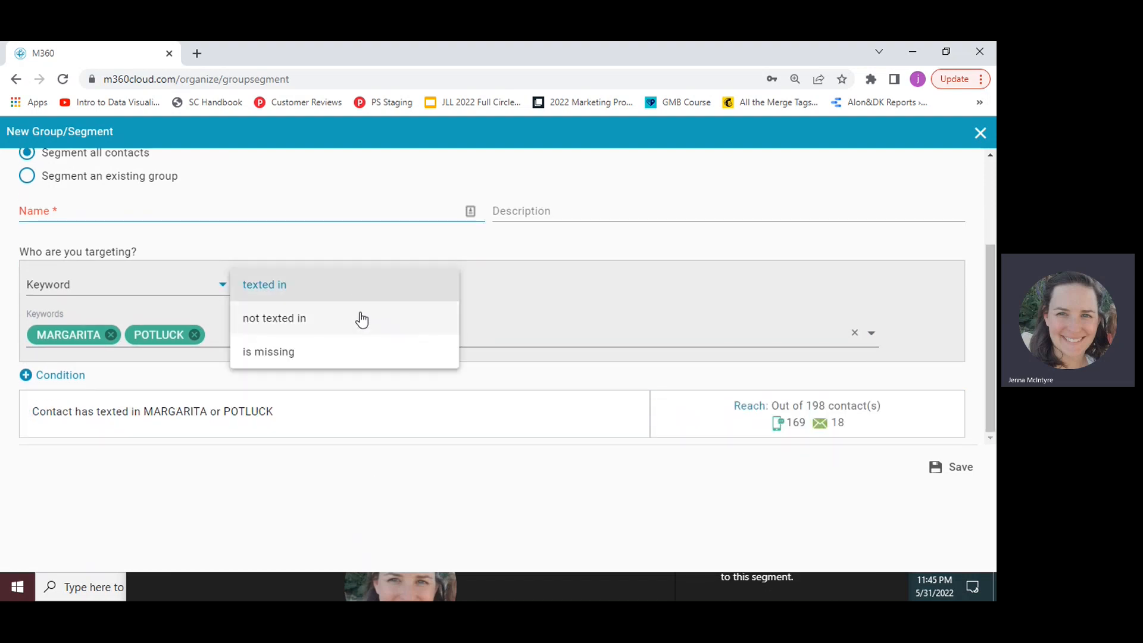
{"action": "left_click", "coordinate": [360, 317]}
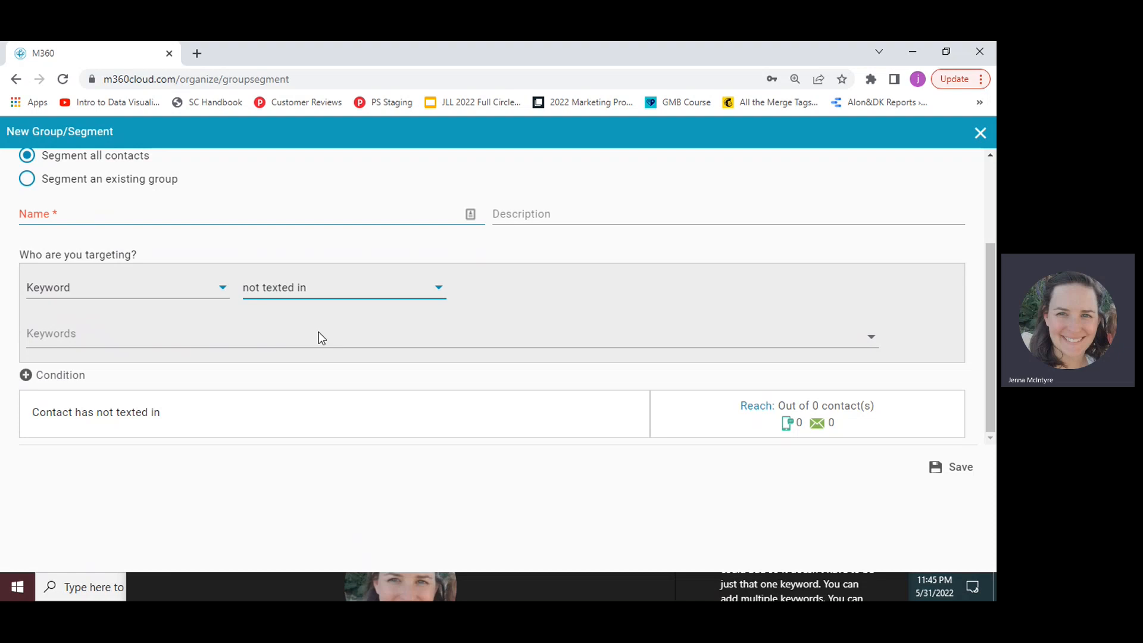
{"action": "left_click", "coordinate": [319, 334]}
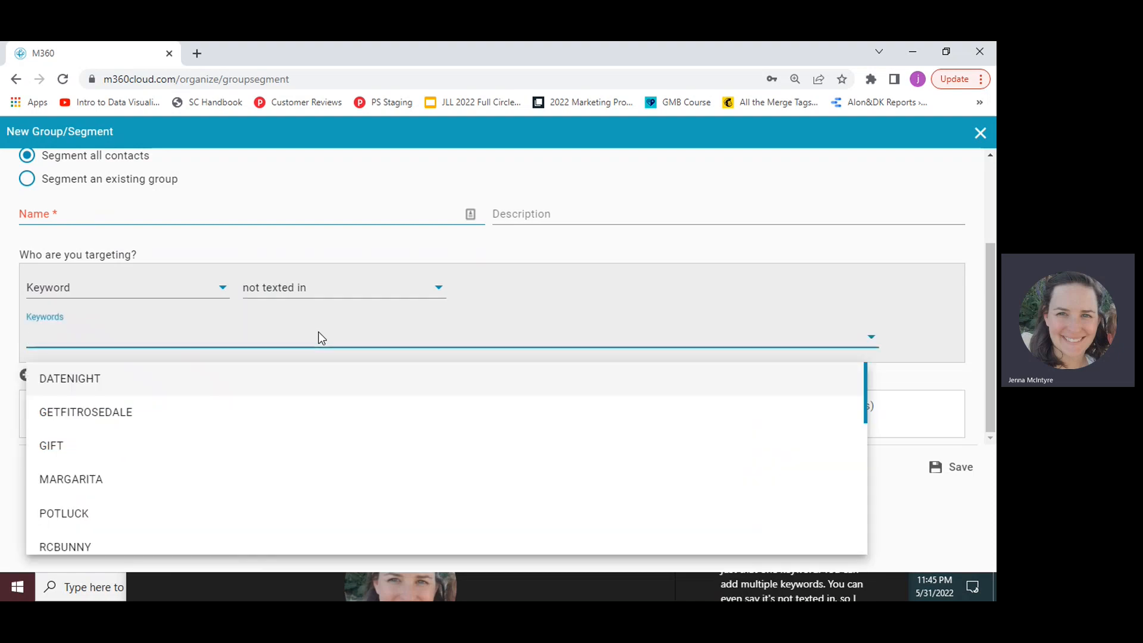
{"action": "left_click", "coordinate": [247, 480]}
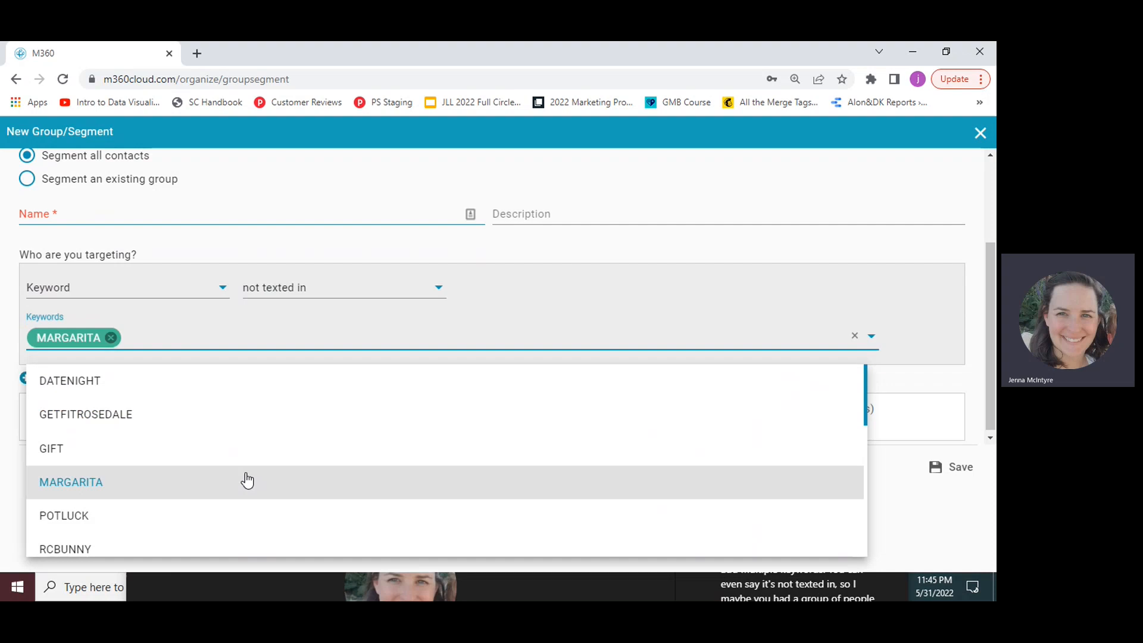
{"action": "left_click", "coordinate": [890, 466]}
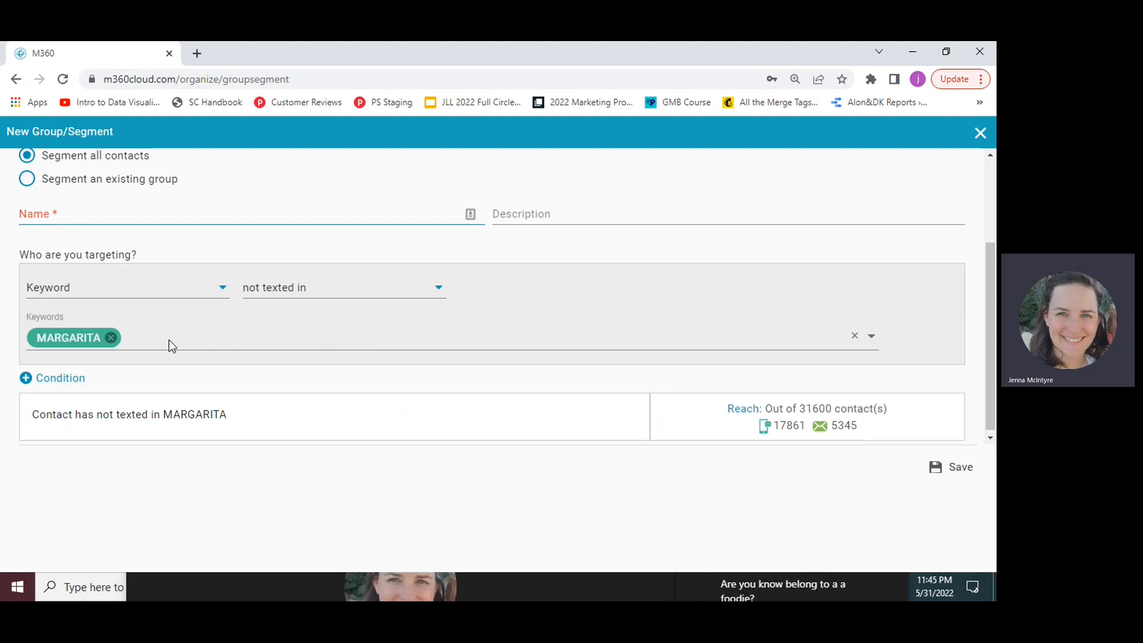
Change the targeting condition to contacts Tagged with Foodie and view the resulting reach.
{"action": "left_click", "coordinate": [172, 288]}
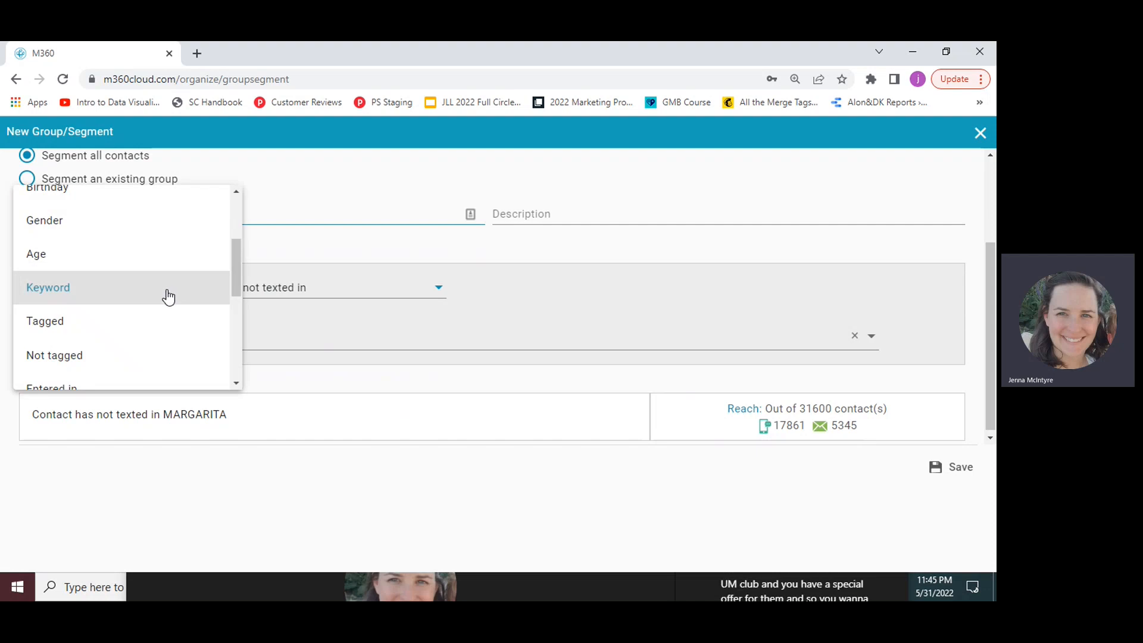
{"action": "scroll", "coordinate": [169, 295], "scroll_direction": "down", "scroll_amount": 2}
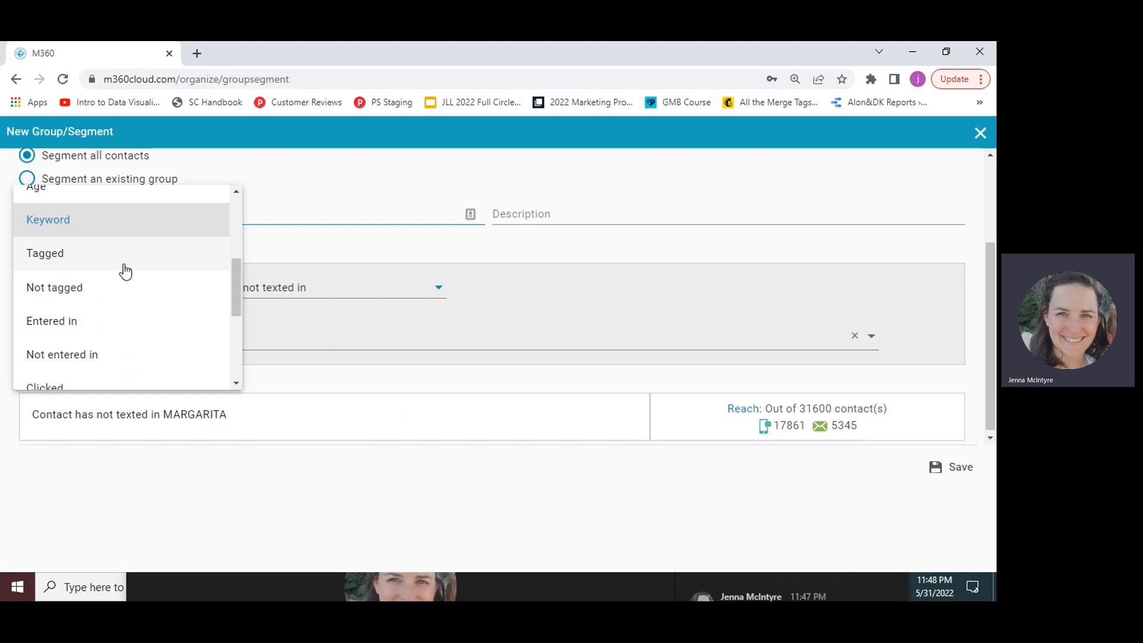
{"action": "left_click", "coordinate": [124, 266]}
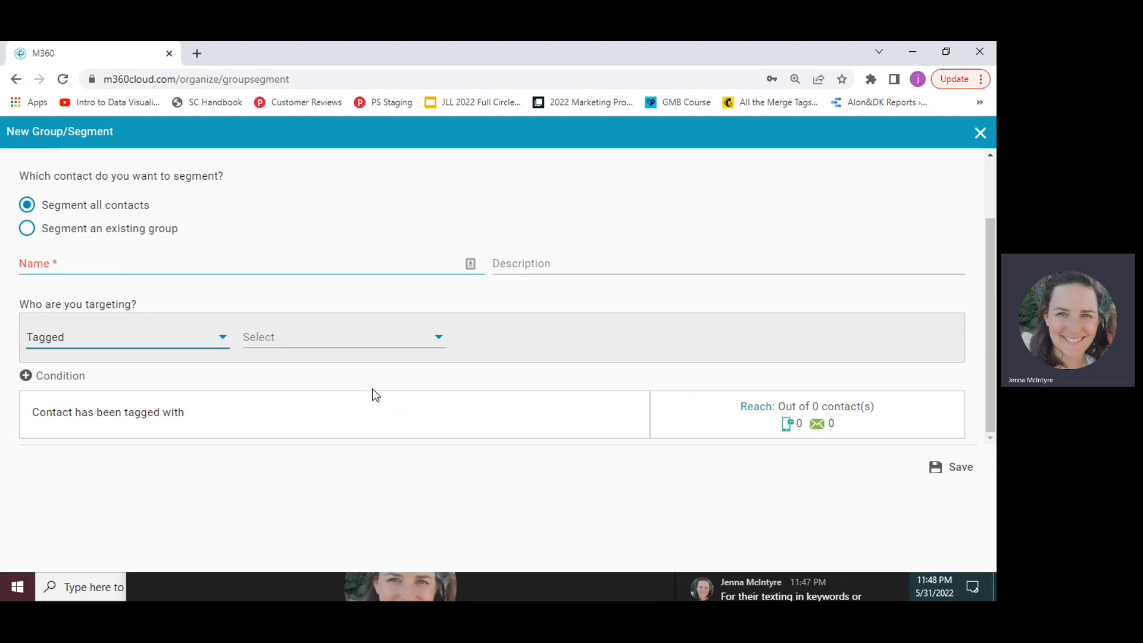
{"action": "left_click", "coordinate": [359, 343]}
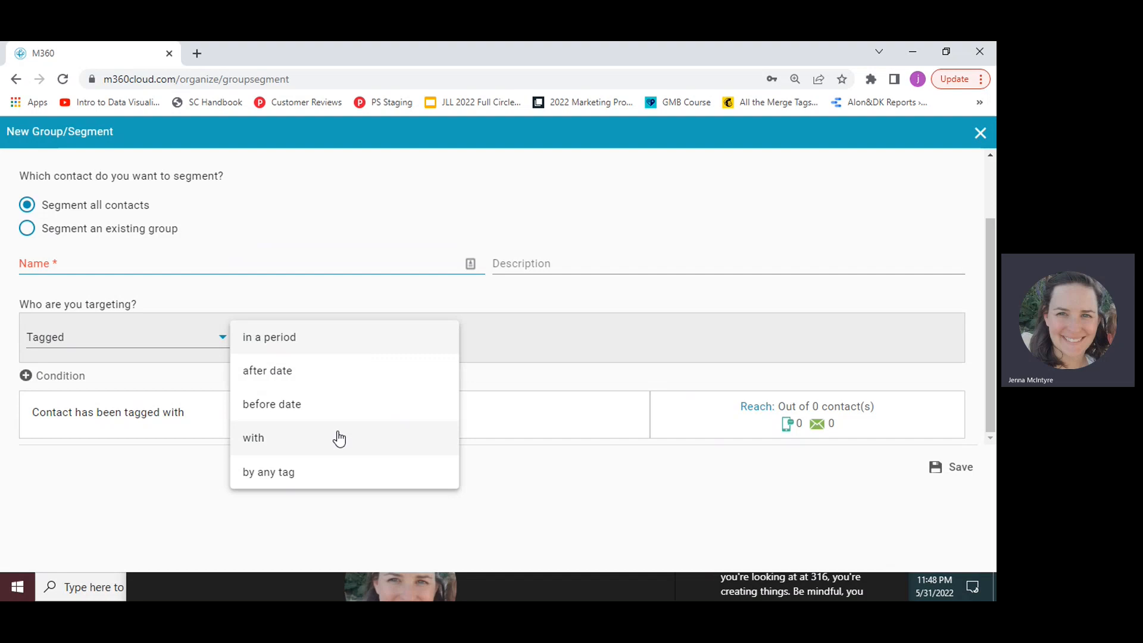
{"action": "left_click", "coordinate": [340, 439]}
{"action": "left_click", "coordinate": [292, 401]}
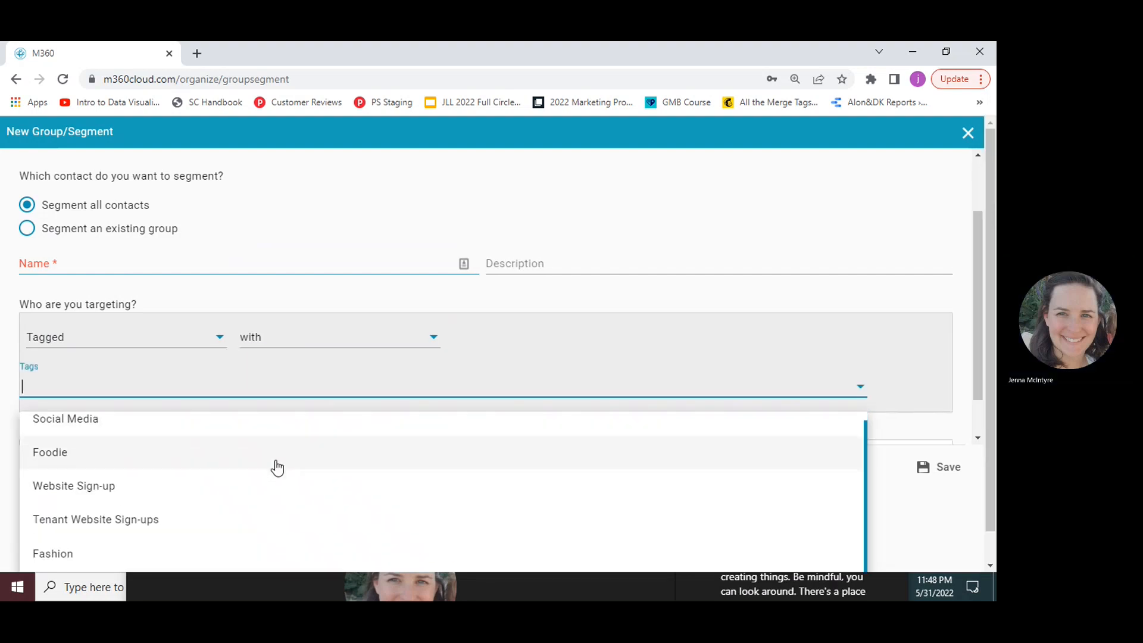
{"action": "left_click", "coordinate": [235, 459]}
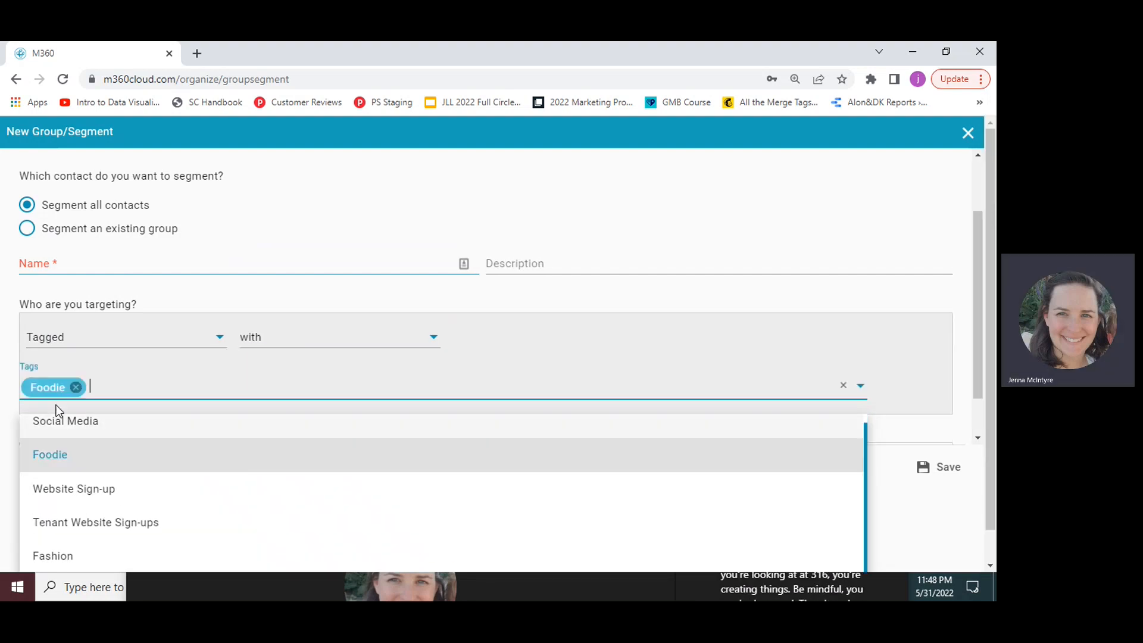
{"action": "left_click", "coordinate": [7, 433]}
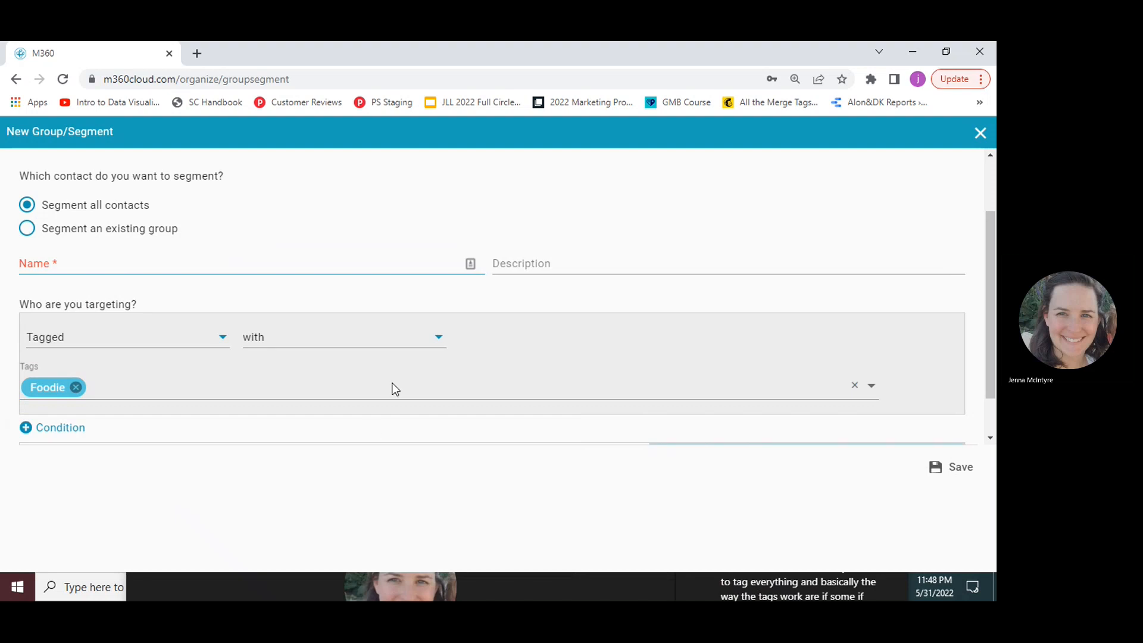
{"action": "scroll", "coordinate": [394, 383], "scroll_direction": "down", "scroll_amount": 2}
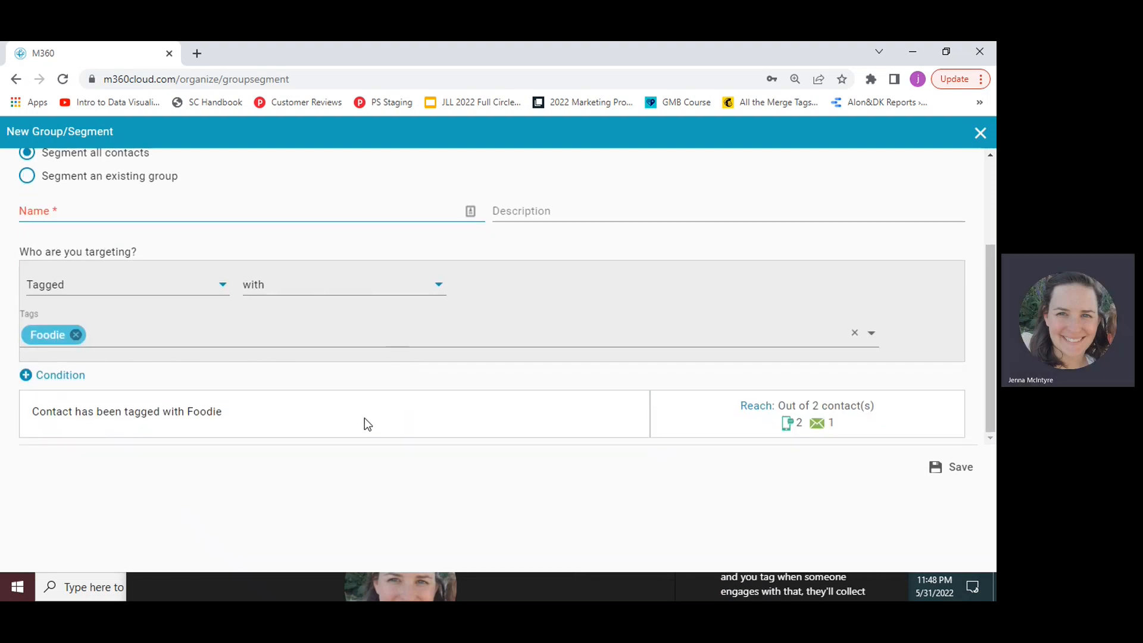
Replace the Foodie tag in the Tagged condition with Website Sign-up.
{"action": "left_click", "coordinate": [262, 337]}
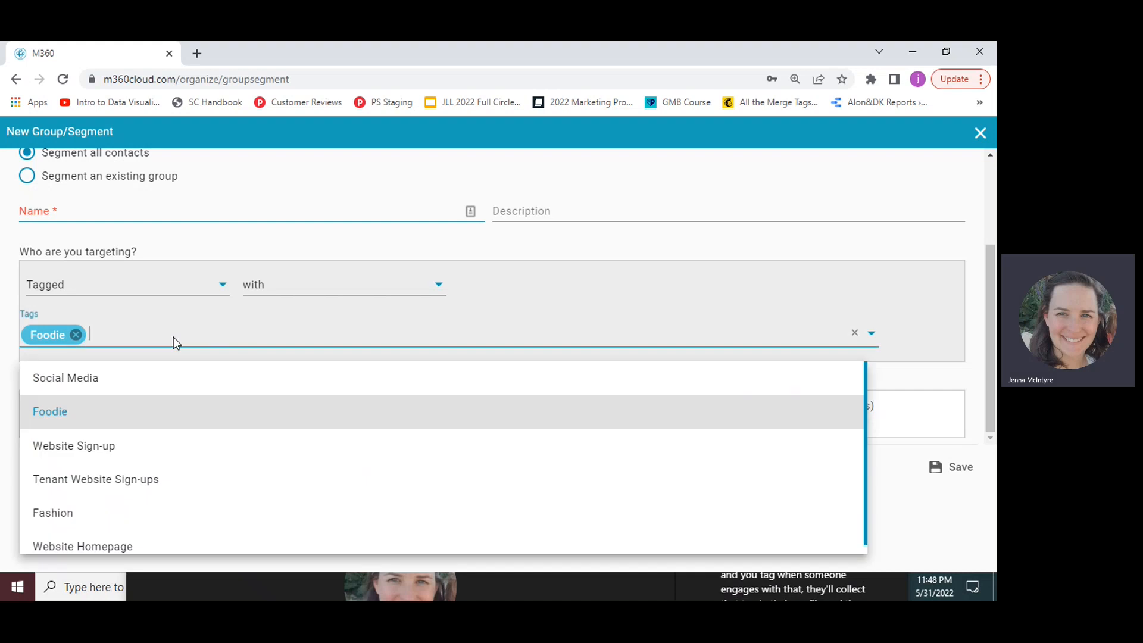
{"action": "left_click", "coordinate": [76, 335]}
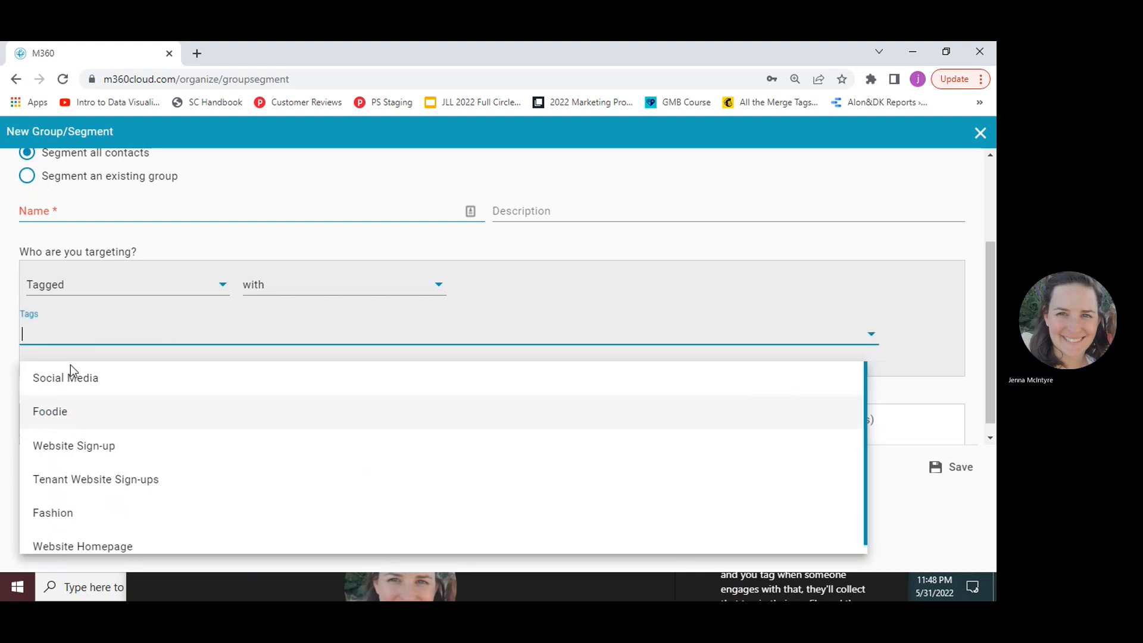
{"action": "left_click", "coordinate": [110, 454]}
{"action": "left_click", "coordinate": [9, 438]}
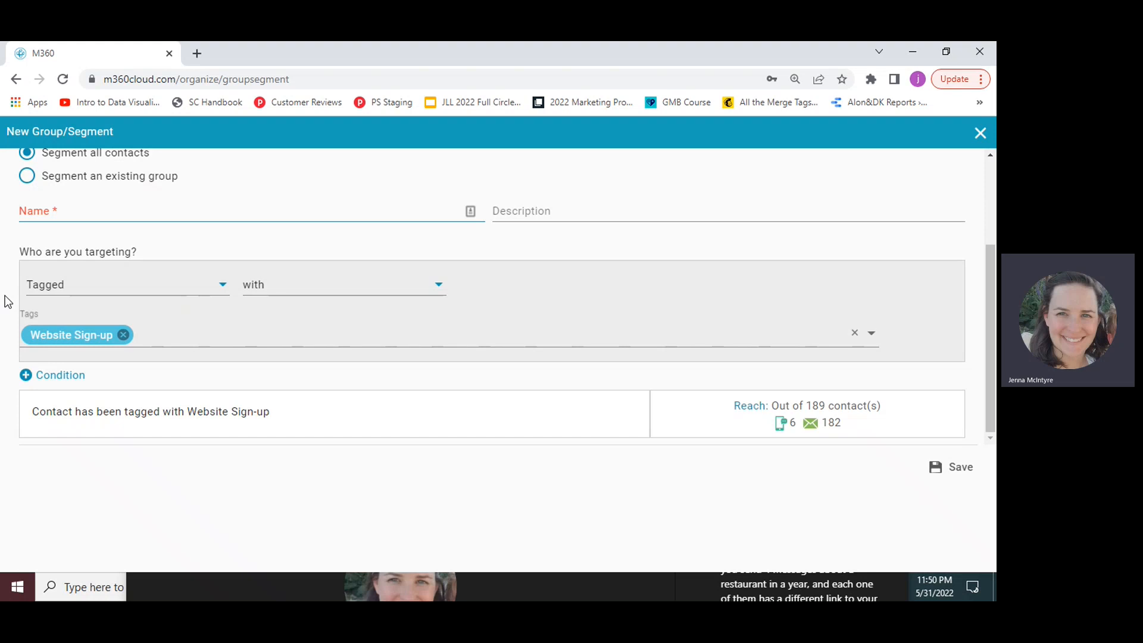
Remove the Website Sign-up tag and change the targeting condition to Entered in with the operator "campaigns after date".
{"action": "left_click", "coordinate": [123, 334]}
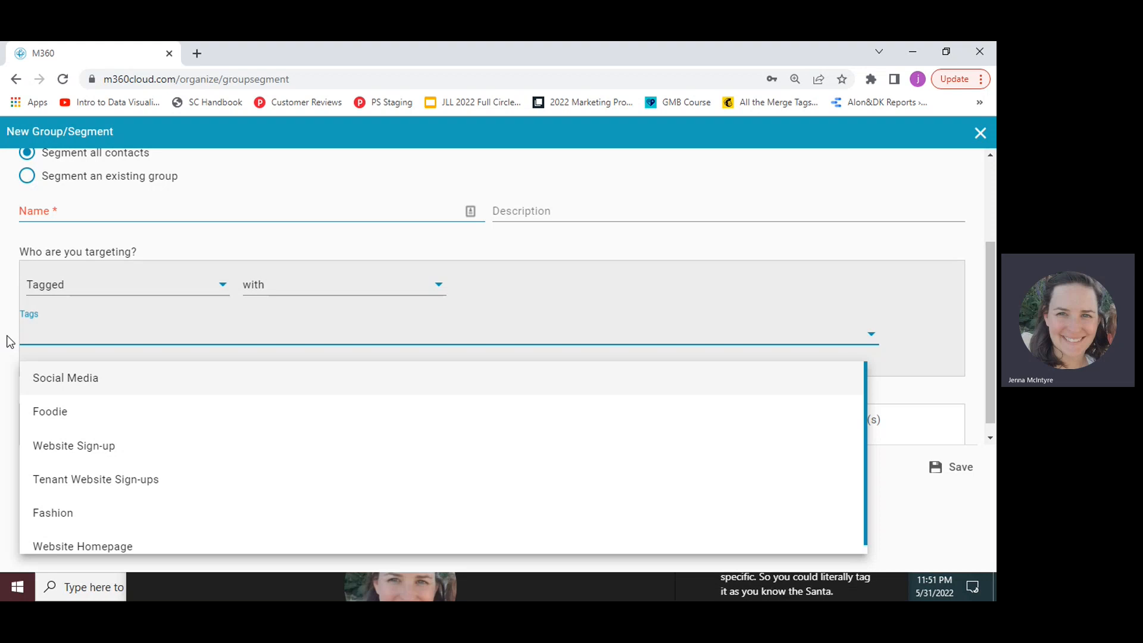
{"action": "left_click", "coordinate": [8, 341]}
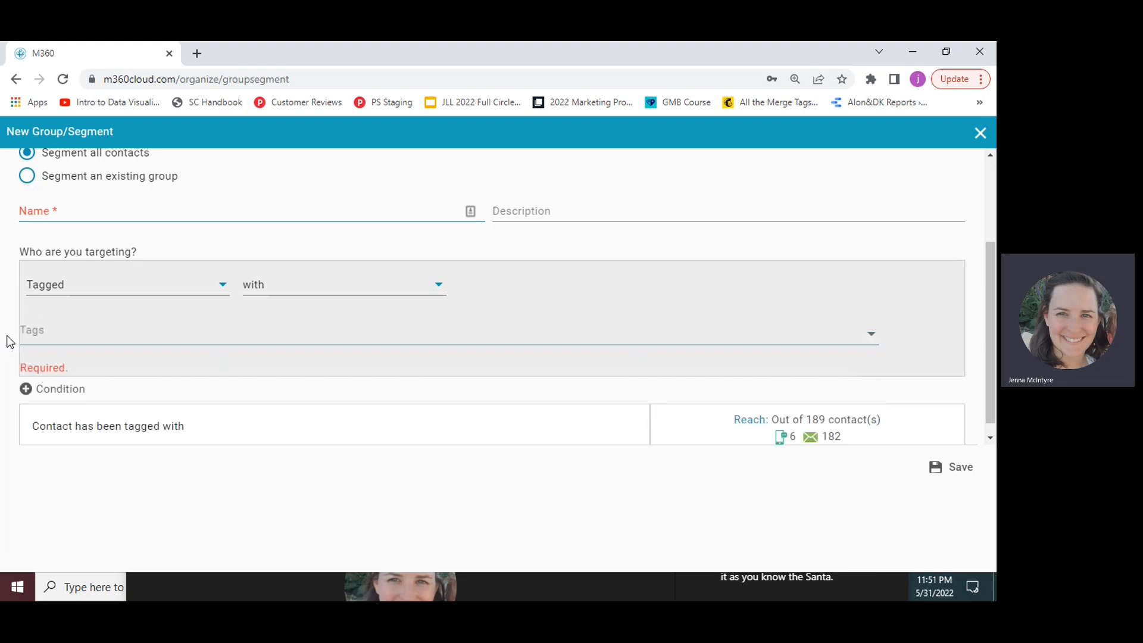
{"action": "left_click", "coordinate": [121, 293]}
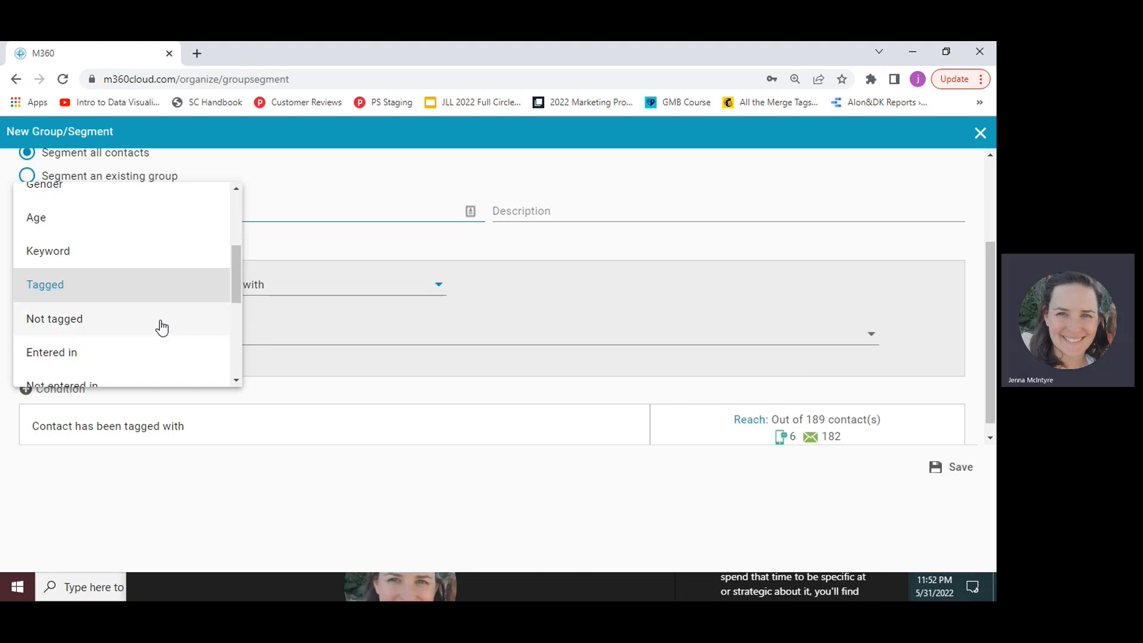
{"action": "scroll", "coordinate": [162, 327], "scroll_direction": "down", "scroll_amount": 1}
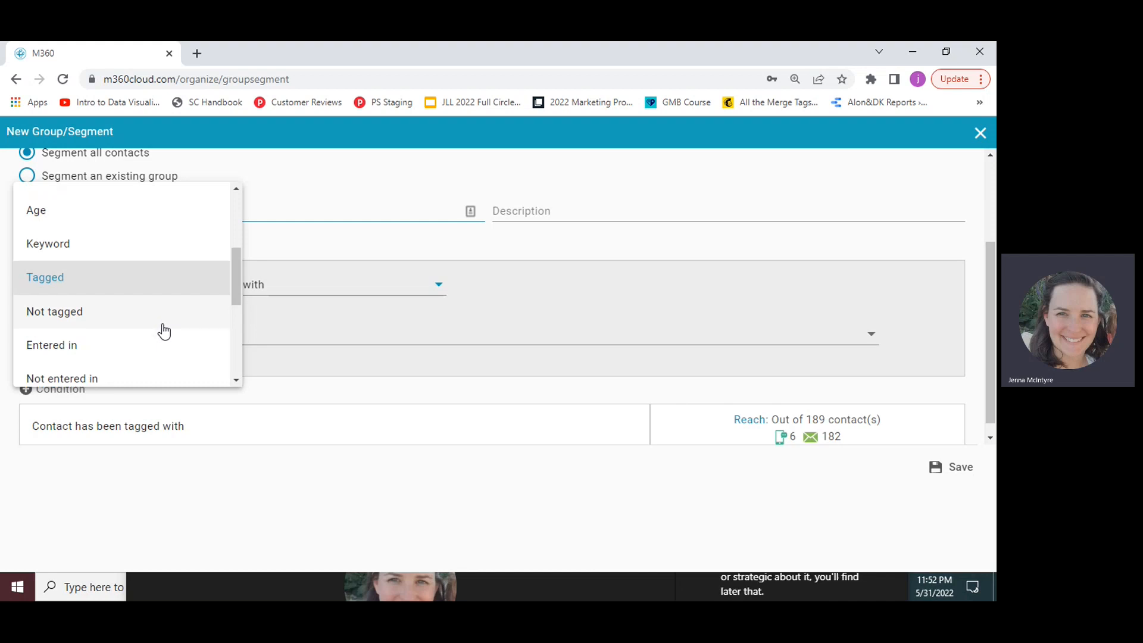
{"action": "scroll", "coordinate": [164, 331], "scroll_direction": "down", "scroll_amount": 2}
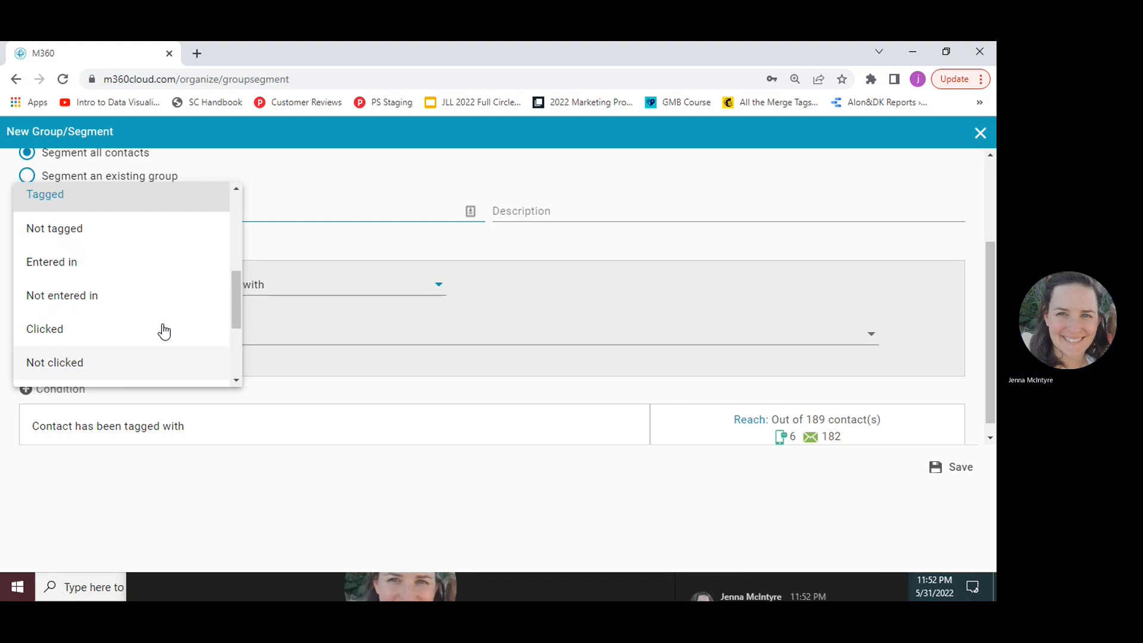
{"action": "left_click", "coordinate": [130, 269]}
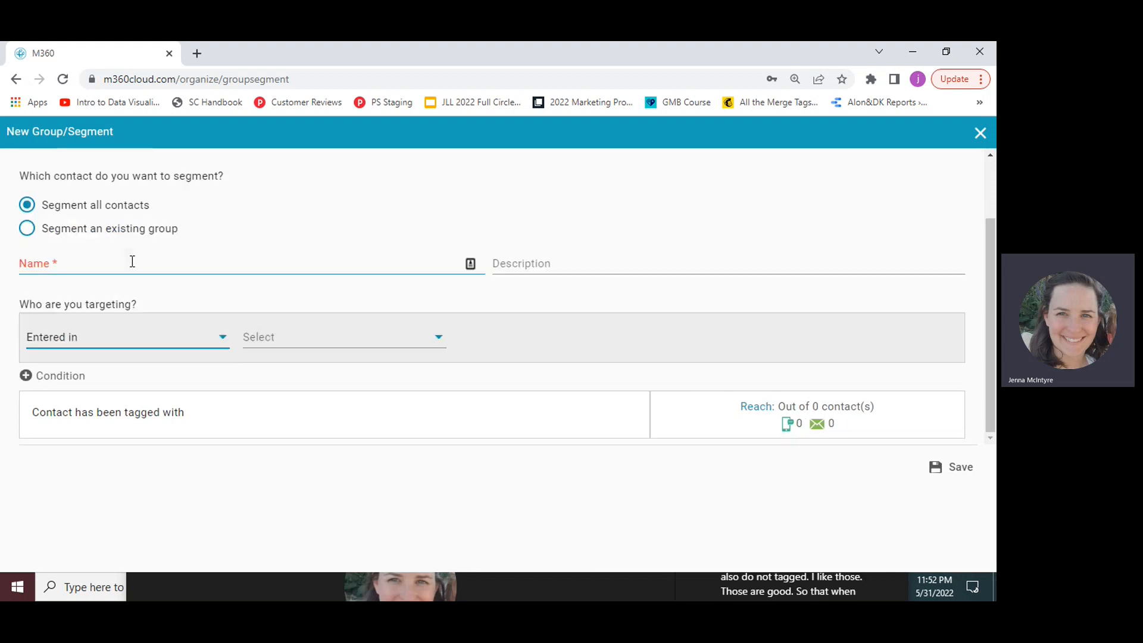
{"action": "left_click", "coordinate": [296, 341]}
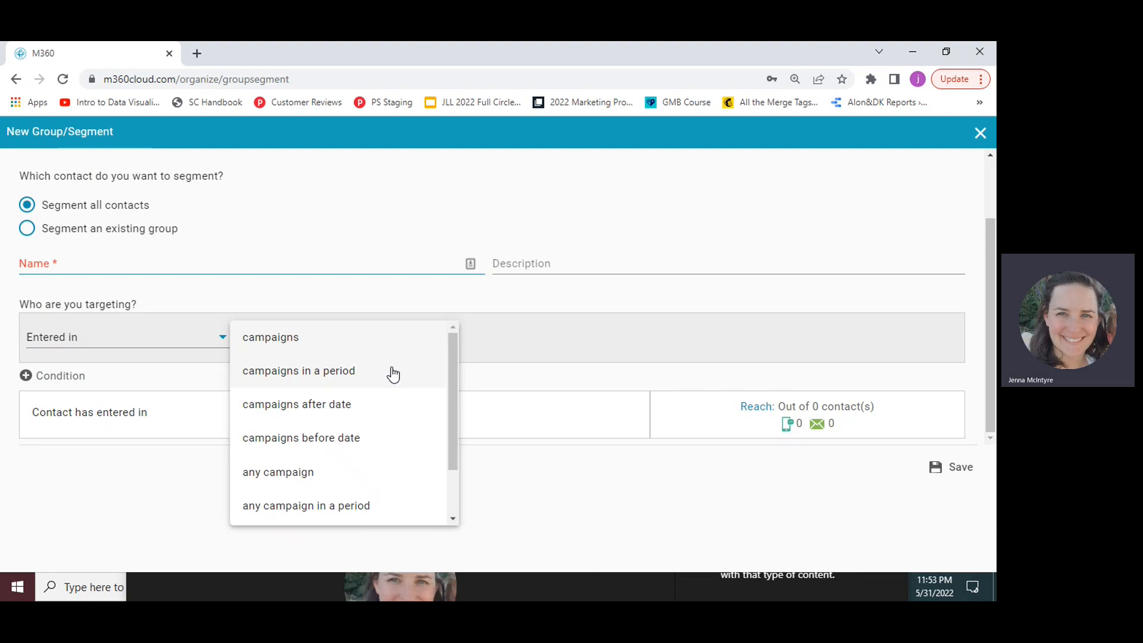
{"action": "left_click", "coordinate": [369, 406]}
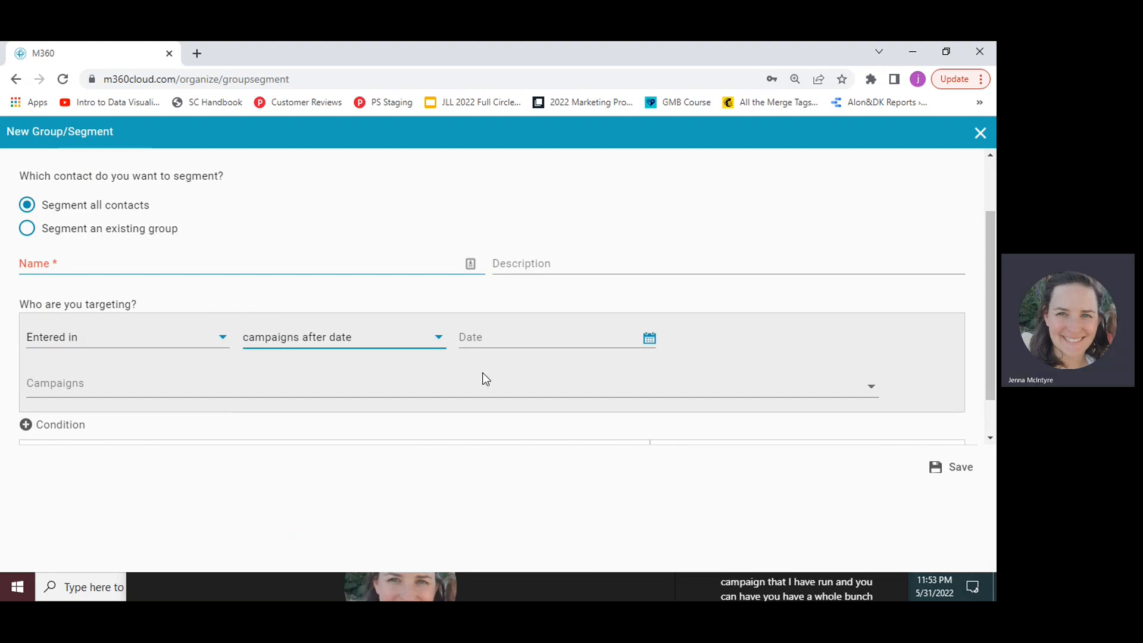
Set the date of the Entered in condition to 1/1/2022 and view the condition summary.
{"action": "left_click", "coordinate": [524, 342]}
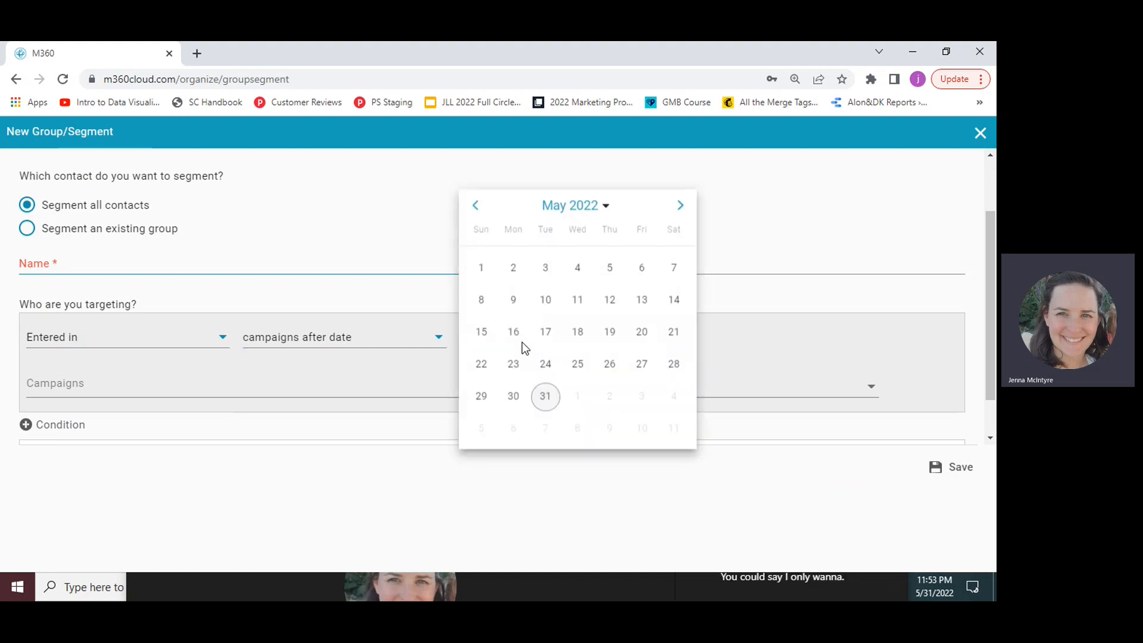
{"action": "left_click", "coordinate": [478, 211]}
{"action": "left_click", "coordinate": [479, 212]}
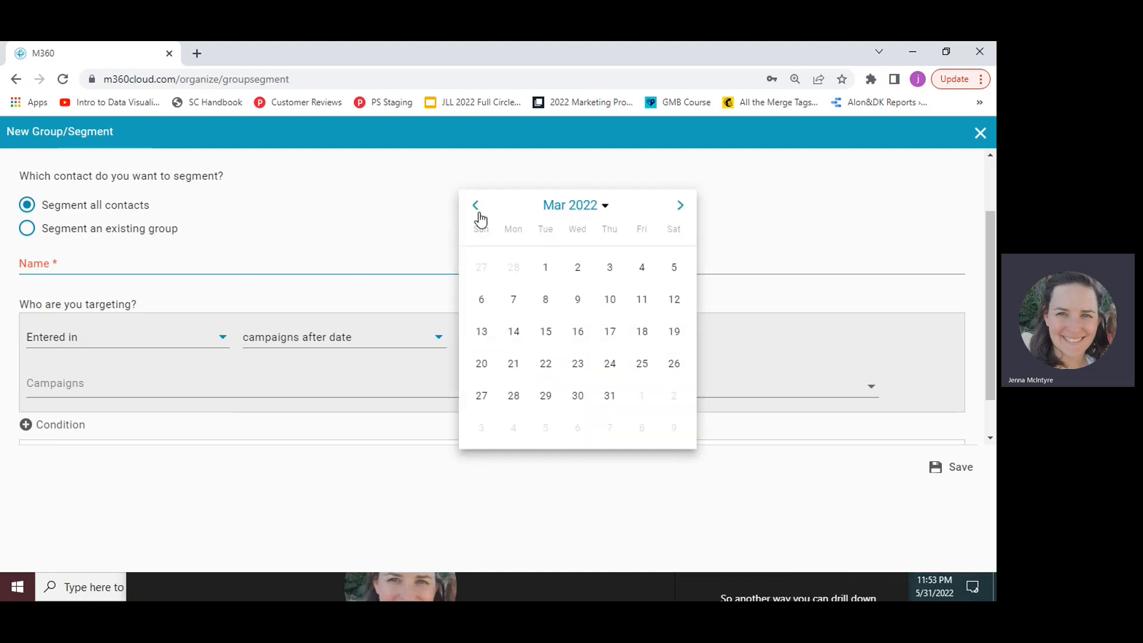
{"action": "left_click", "coordinate": [475, 206]}
{"action": "left_click", "coordinate": [476, 206]}
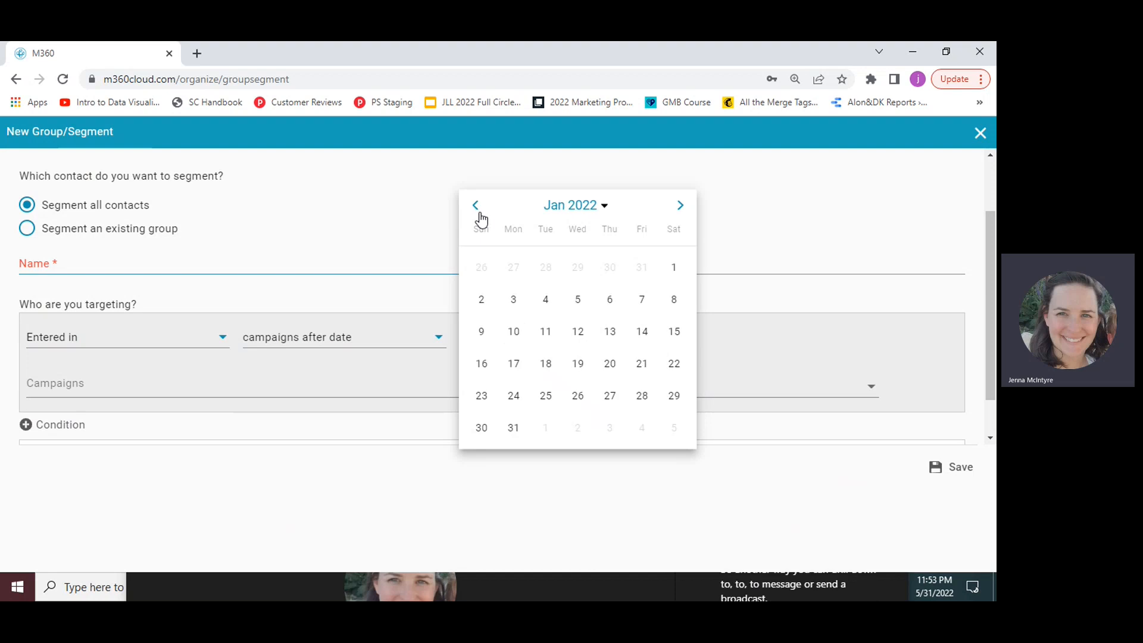
{"action": "left_click", "coordinate": [672, 271]}
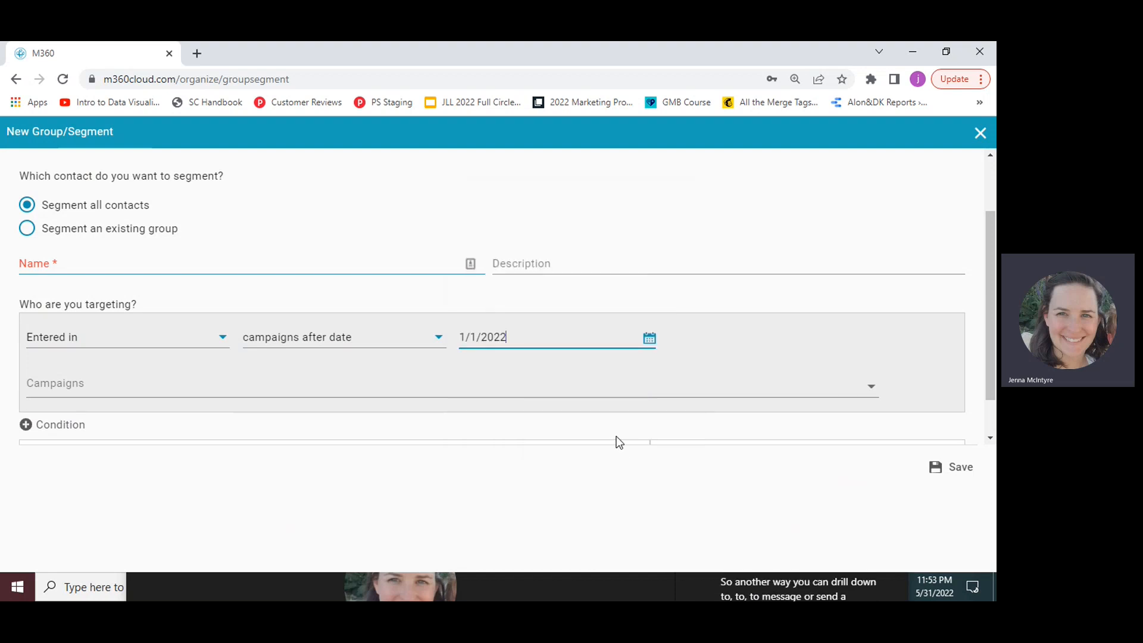
{"action": "scroll", "coordinate": [458, 420], "scroll_direction": "down", "scroll_amount": 2}
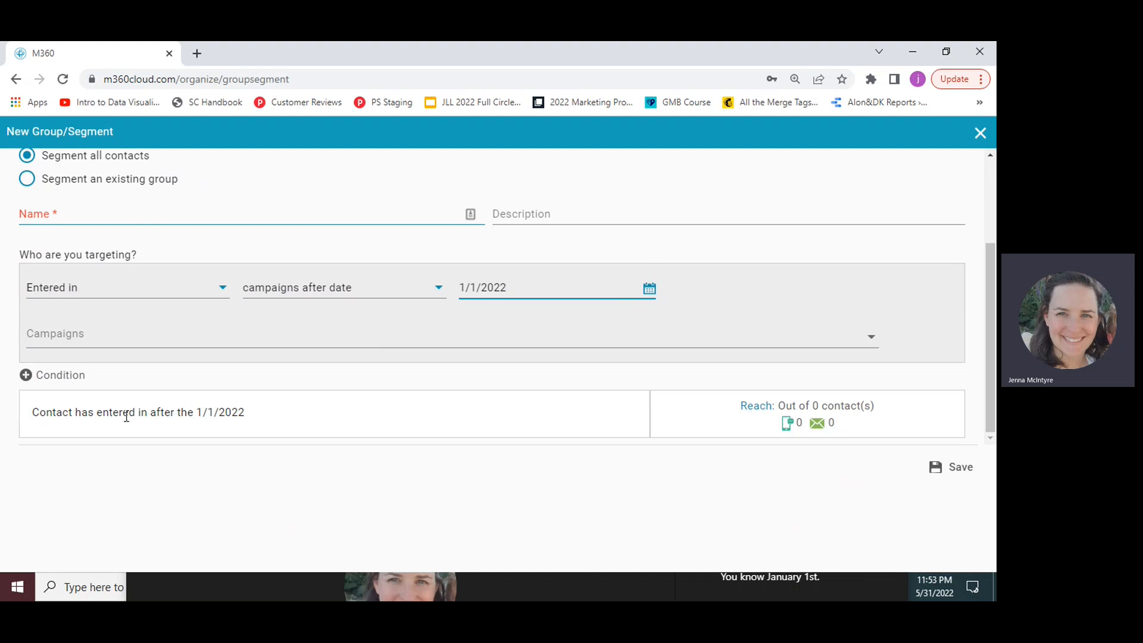
Change the targeting condition to Clicked and look through the selectable URLs without choosing one.
{"action": "left_click", "coordinate": [119, 298]}
{"action": "scroll", "coordinate": [119, 342], "scroll_direction": "down", "scroll_amount": 2}
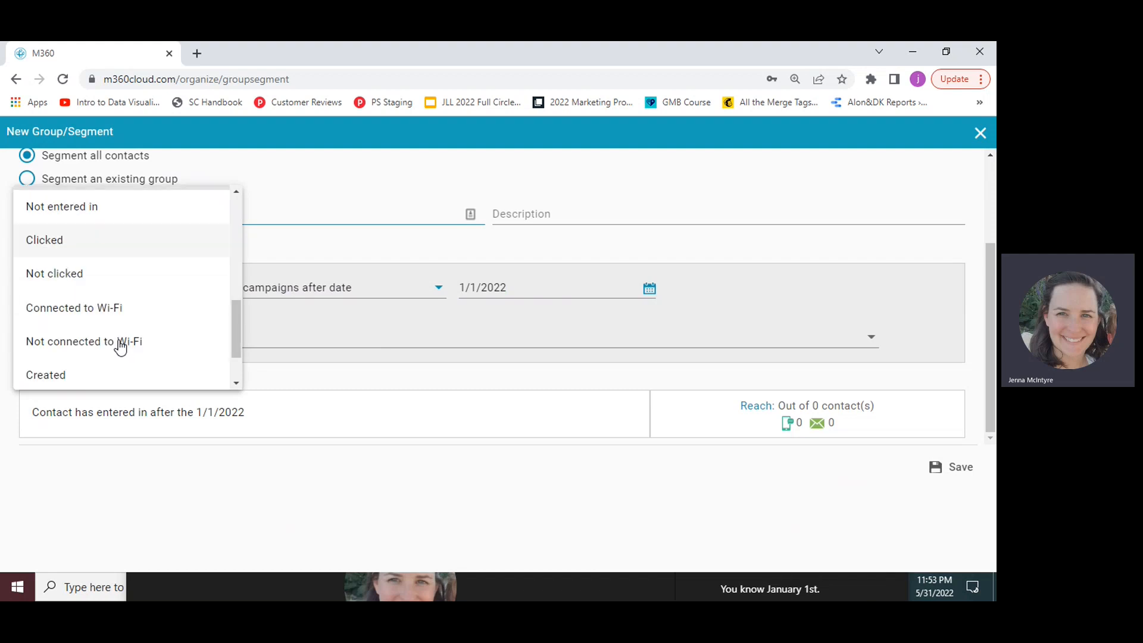
{"action": "left_click", "coordinate": [112, 244]}
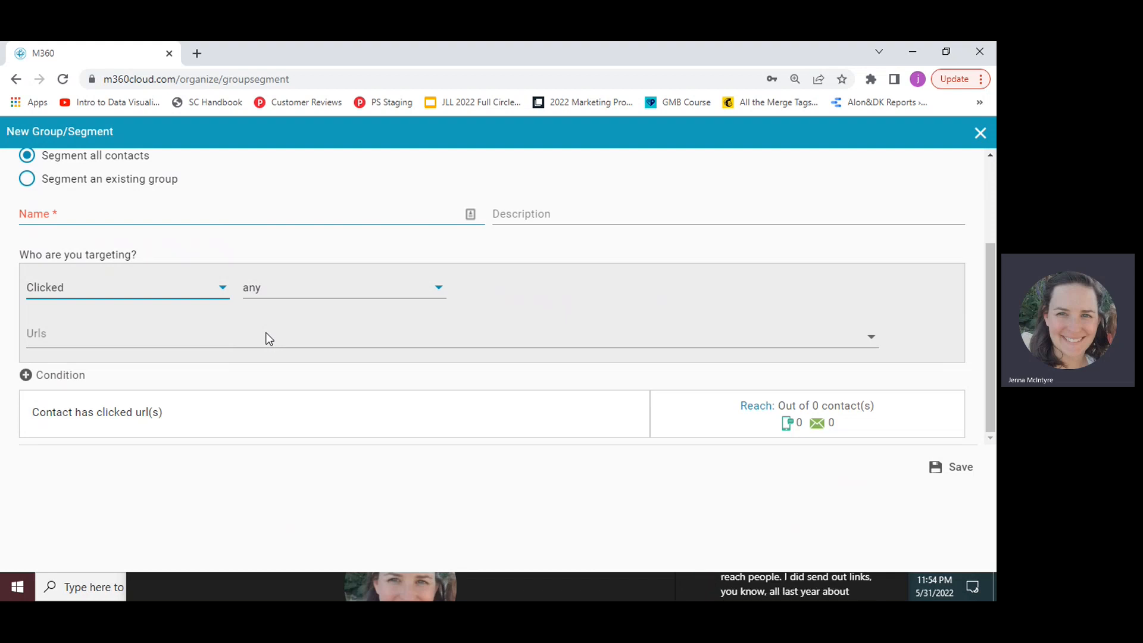
{"action": "left_click", "coordinate": [222, 333]}
{"action": "scroll", "coordinate": [237, 478], "scroll_direction": "down", "scroll_amount": 5}
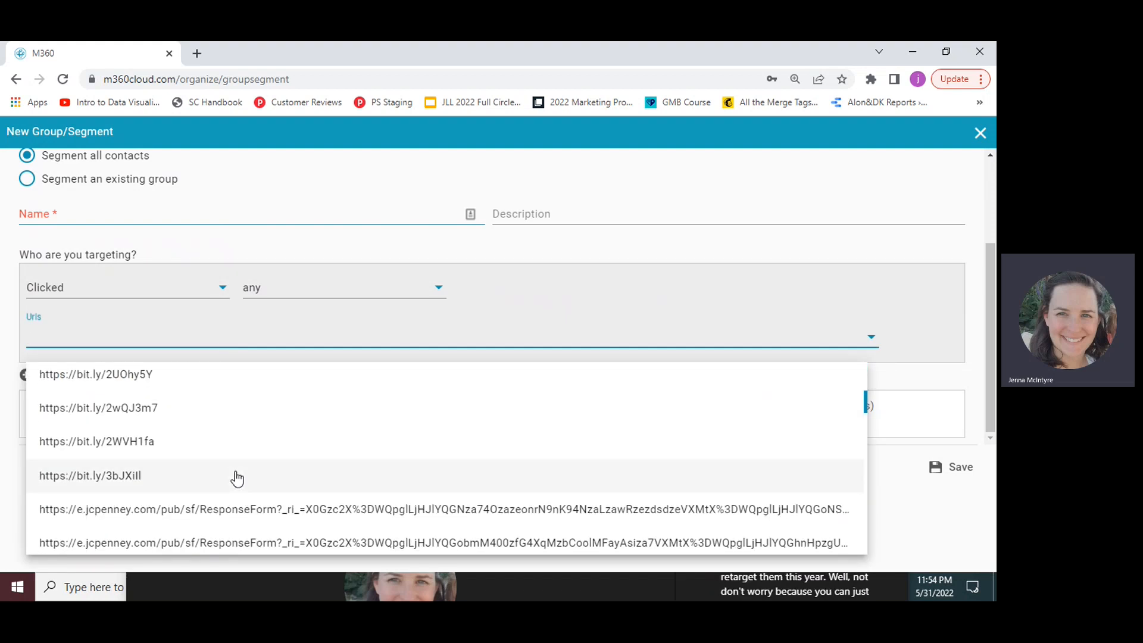
{"action": "scroll", "coordinate": [237, 478], "scroll_direction": "up", "scroll_amount": 5}
{"action": "left_click", "coordinate": [16, 336]}
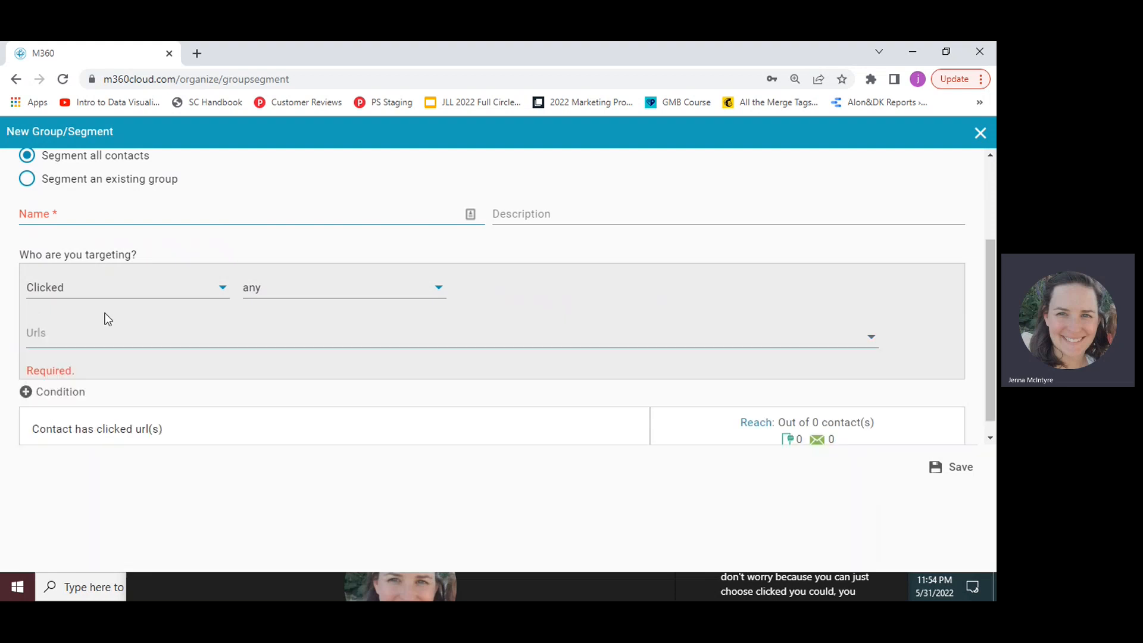
Change the segment's targeting condition from Clicked to Connected to Wi-Fi.
{"action": "left_click", "coordinate": [258, 293]}
{"action": "left_click", "coordinate": [109, 334]}
{"action": "left_click", "coordinate": [96, 274]}
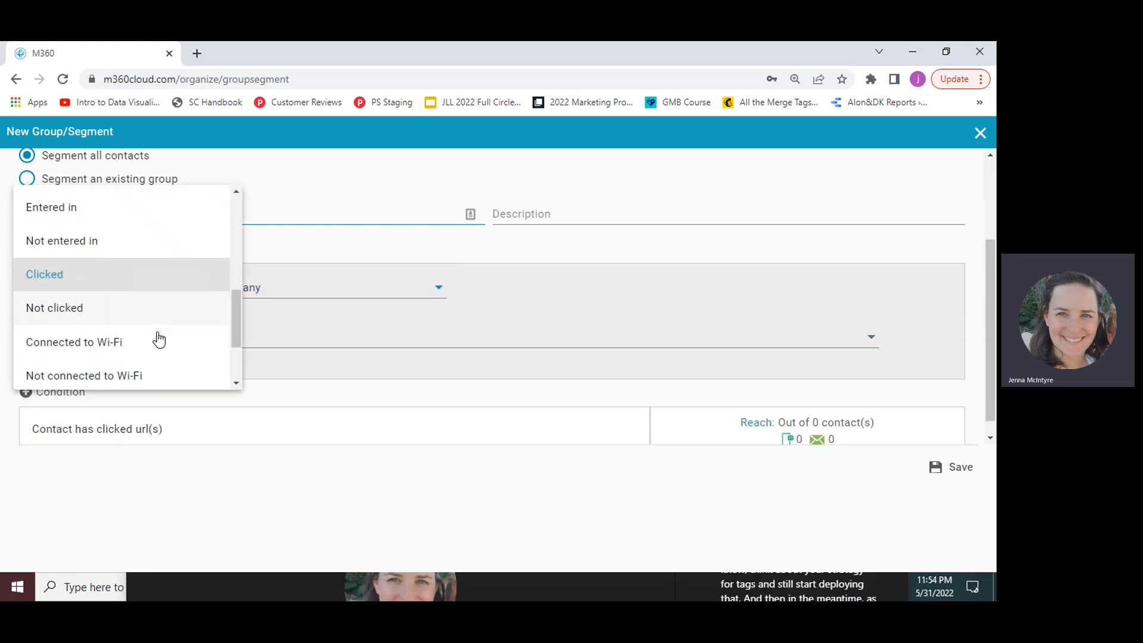
{"action": "scroll", "coordinate": [159, 340], "scroll_direction": "down", "scroll_amount": 1}
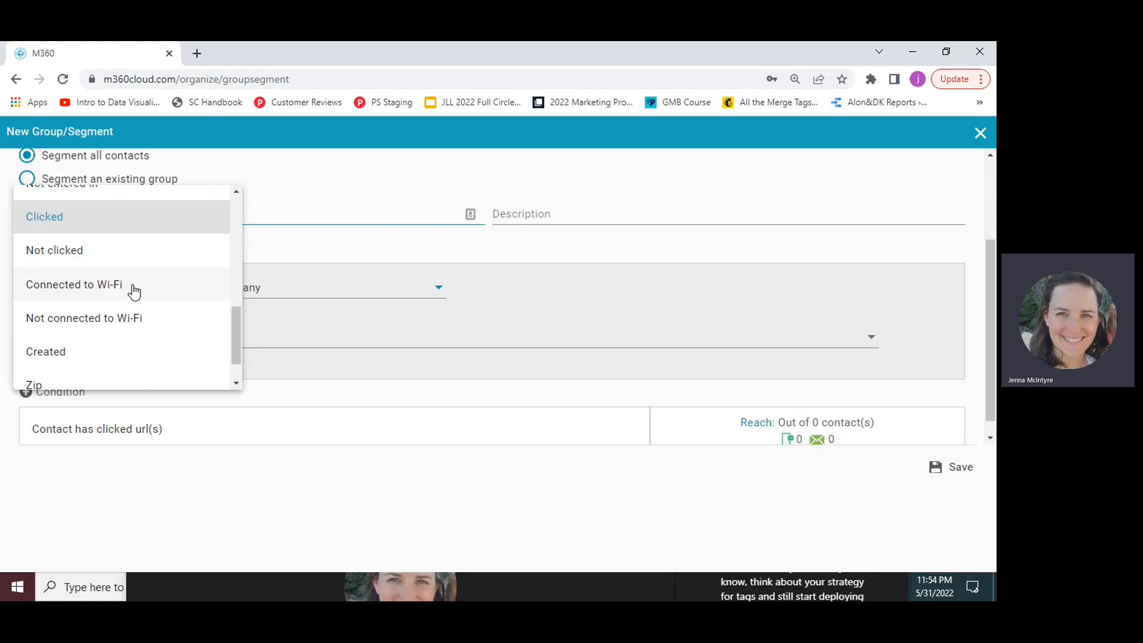
{"action": "left_click", "coordinate": [105, 290]}
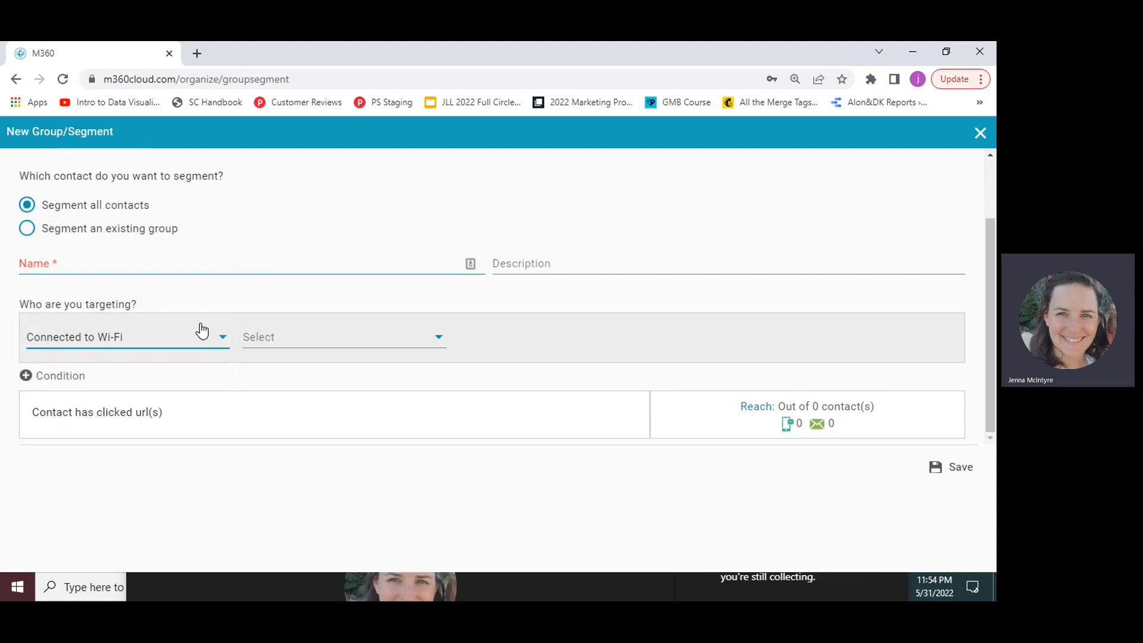
Set the Connected to Wi-Fi condition to target contacts connected after 3/1/2022.
{"action": "left_click", "coordinate": [275, 342]}
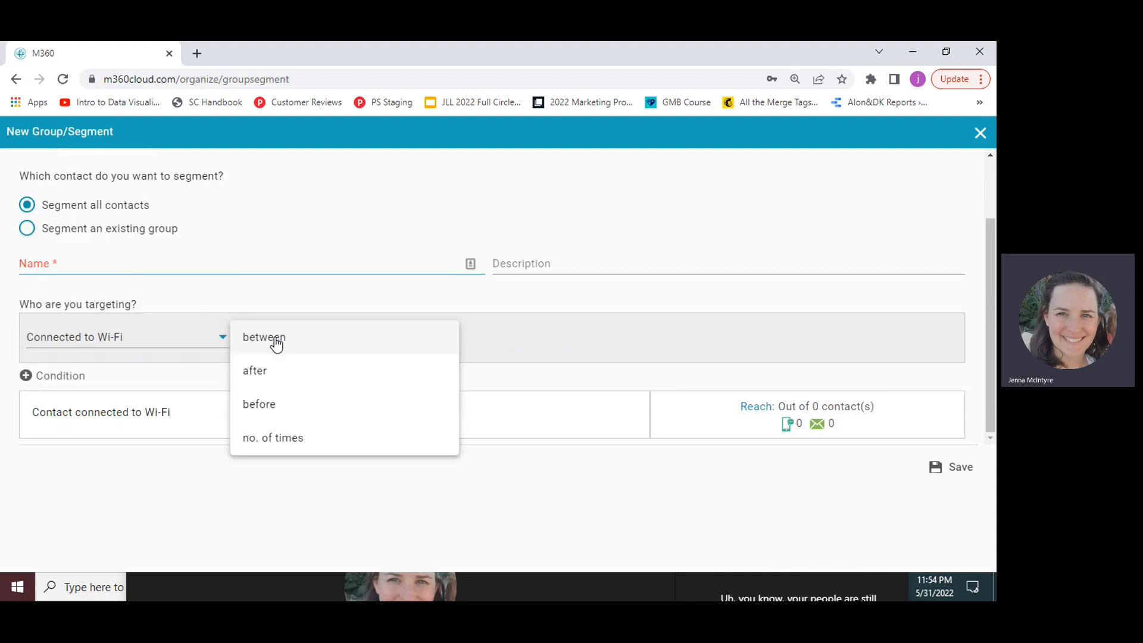
{"action": "left_click", "coordinate": [274, 376]}
{"action": "left_click", "coordinate": [497, 336]}
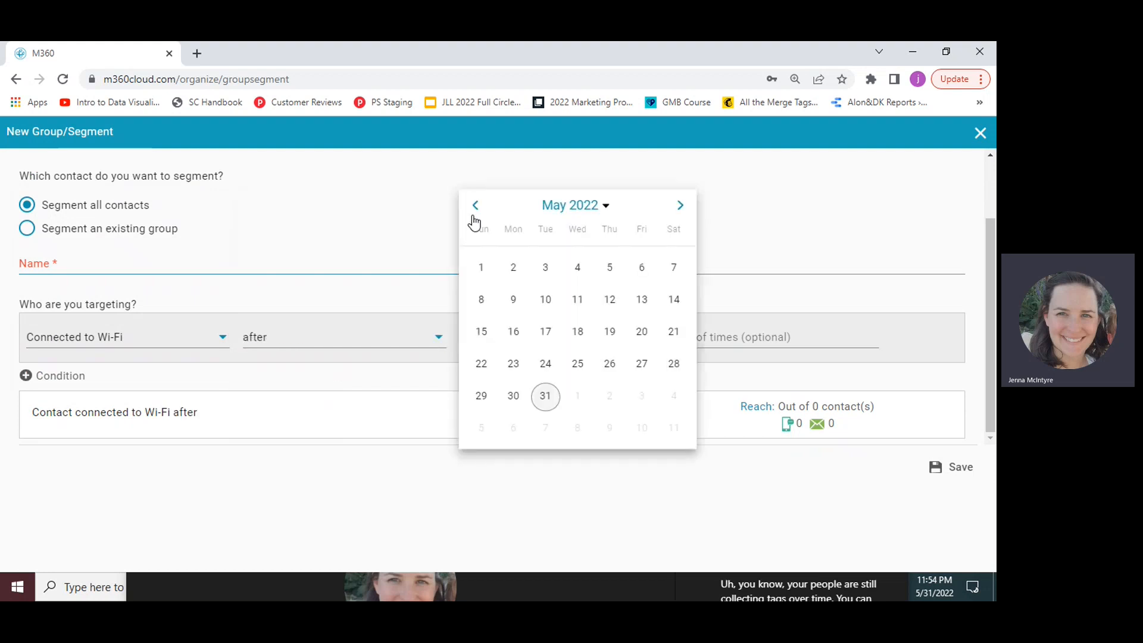
{"action": "left_click", "coordinate": [474, 218]}
{"action": "left_click", "coordinate": [475, 218]}
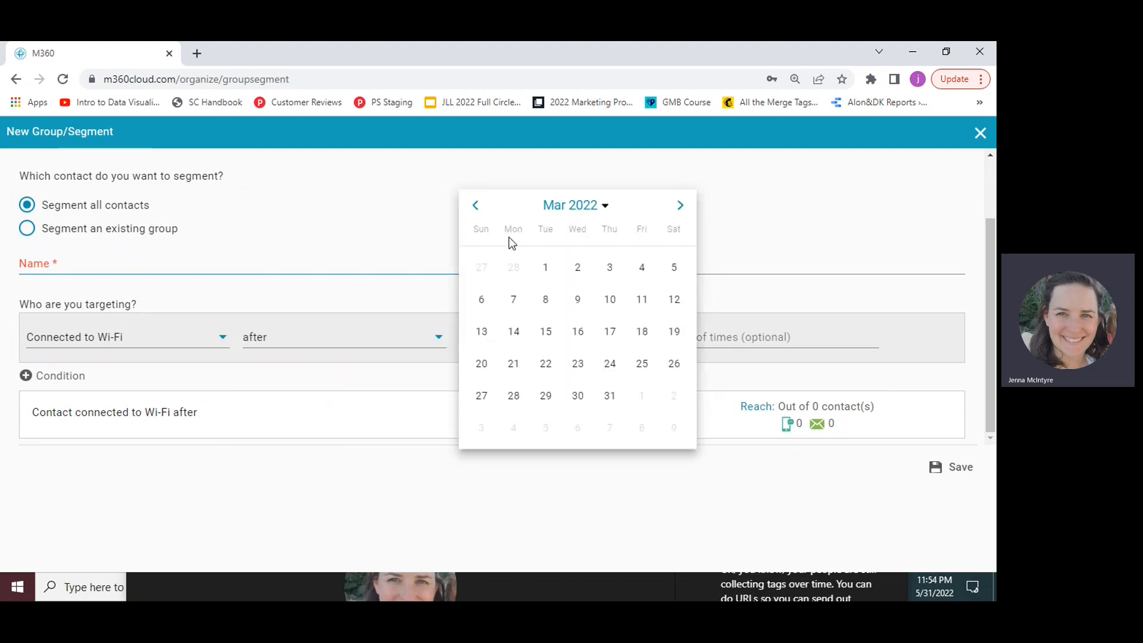
{"action": "left_click", "coordinate": [545, 270]}
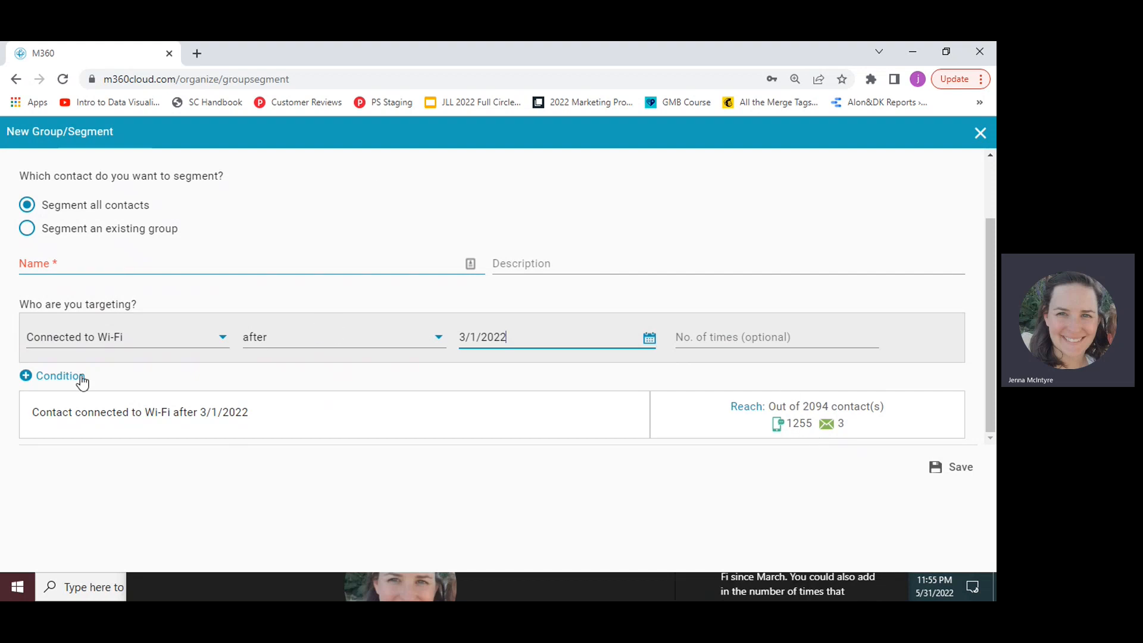
Look through the targeting conditions, change the condition to Zip and view its available operators.
{"action": "left_click", "coordinate": [98, 340]}
{"action": "scroll", "coordinate": [106, 378], "scroll_direction": "down", "scroll_amount": 1}
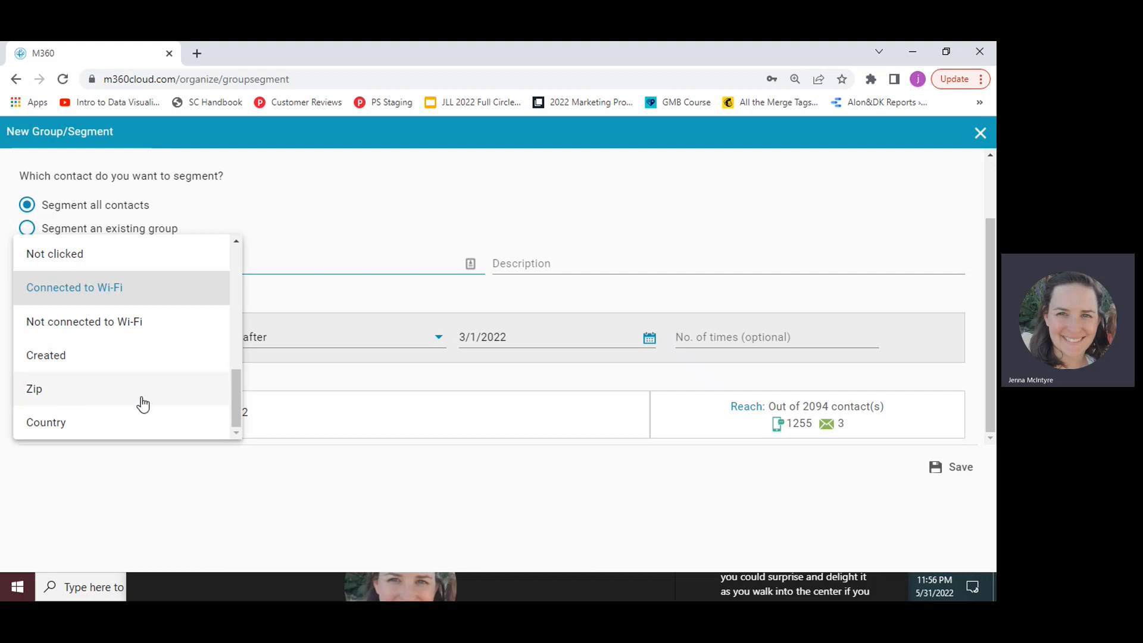
{"action": "scroll", "coordinate": [161, 382], "scroll_direction": "up", "scroll_amount": 1}
{"action": "scroll", "coordinate": [161, 383], "scroll_direction": "up", "scroll_amount": 5}
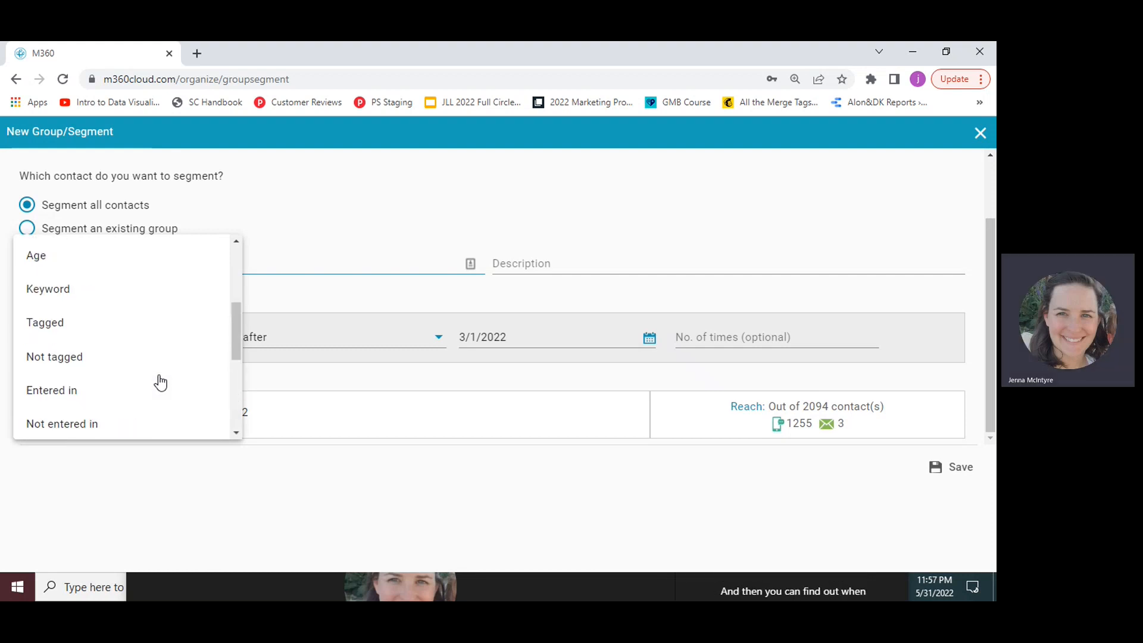
{"action": "scroll", "coordinate": [160, 383], "scroll_direction": "down", "scroll_amount": 5}
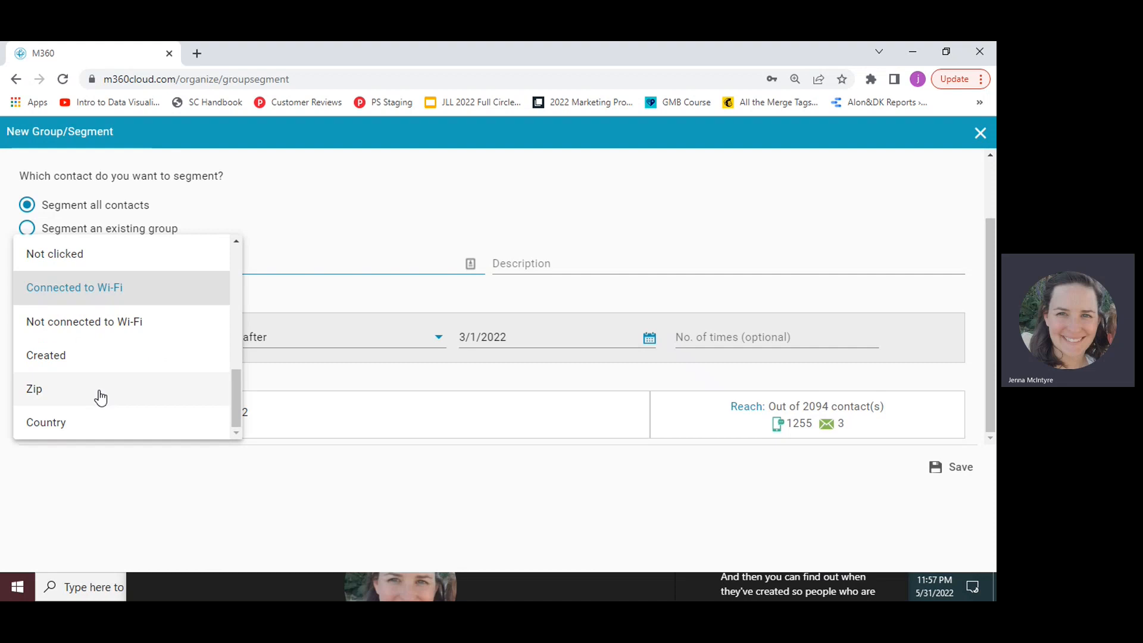
{"action": "scroll", "coordinate": [186, 378], "scroll_direction": "up", "scroll_amount": 1}
{"action": "left_click", "coordinate": [160, 419]}
{"action": "left_click", "coordinate": [375, 347]}
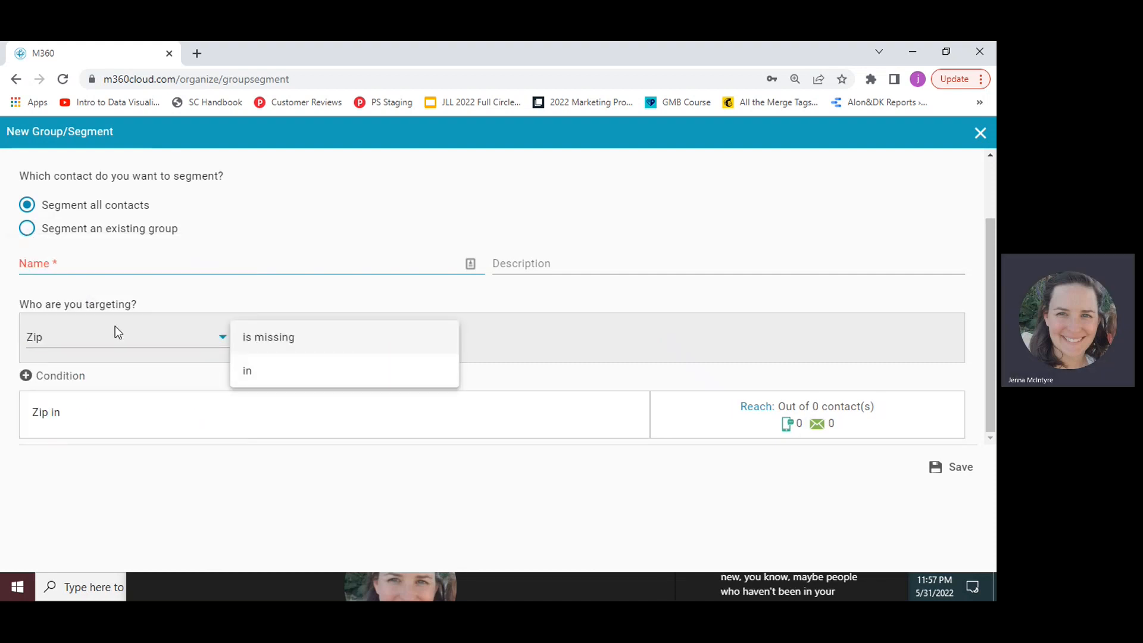
Change the targeting condition to Mobile Number with the operator "area code is".
{"action": "left_click", "coordinate": [137, 340]}
{"action": "left_click", "coordinate": [140, 340]}
{"action": "scroll", "coordinate": [142, 328], "scroll_direction": "up", "scroll_amount": 8}
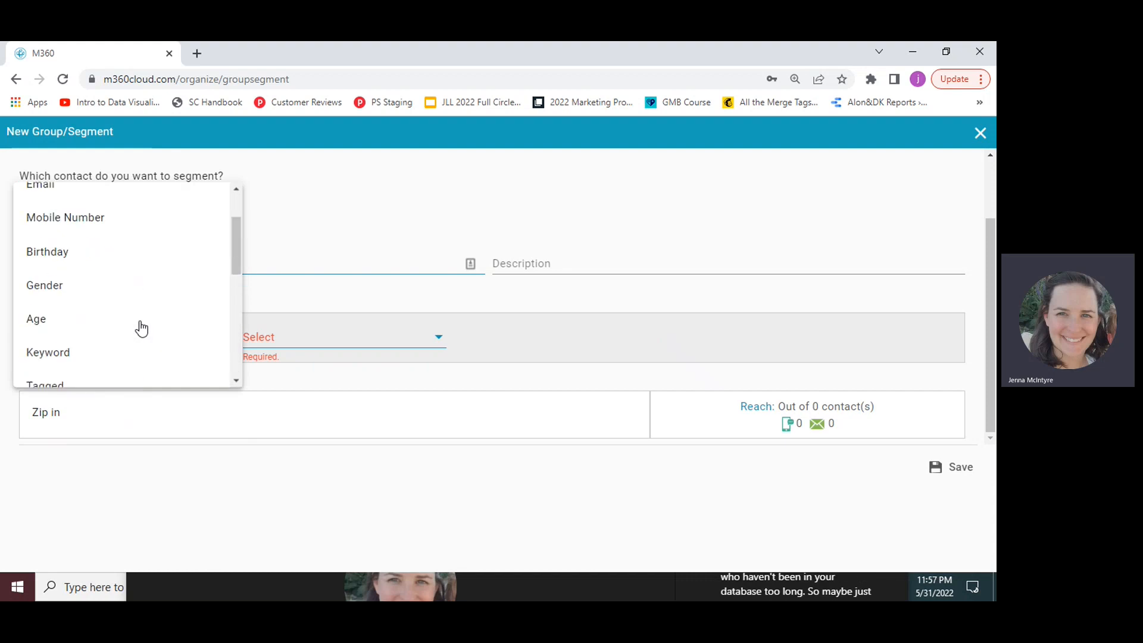
{"action": "scroll", "coordinate": [141, 328], "scroll_direction": "down", "scroll_amount": 1}
{"action": "scroll", "coordinate": [141, 328], "scroll_direction": "down", "scroll_amount": 7}
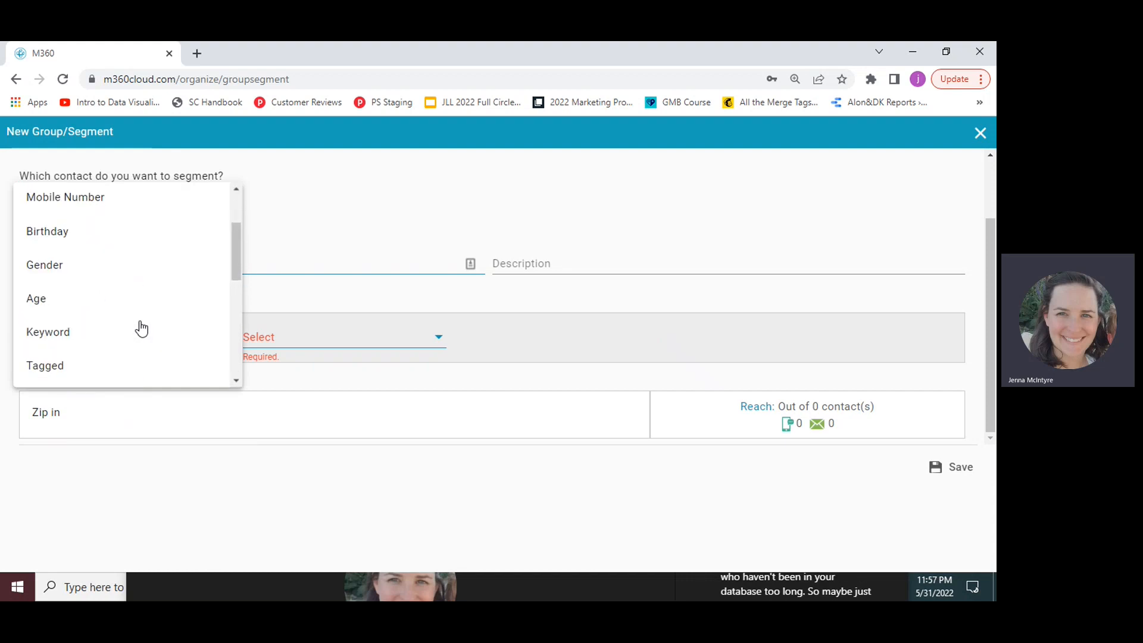
{"action": "scroll", "coordinate": [141, 328], "scroll_direction": "down", "scroll_amount": 5}
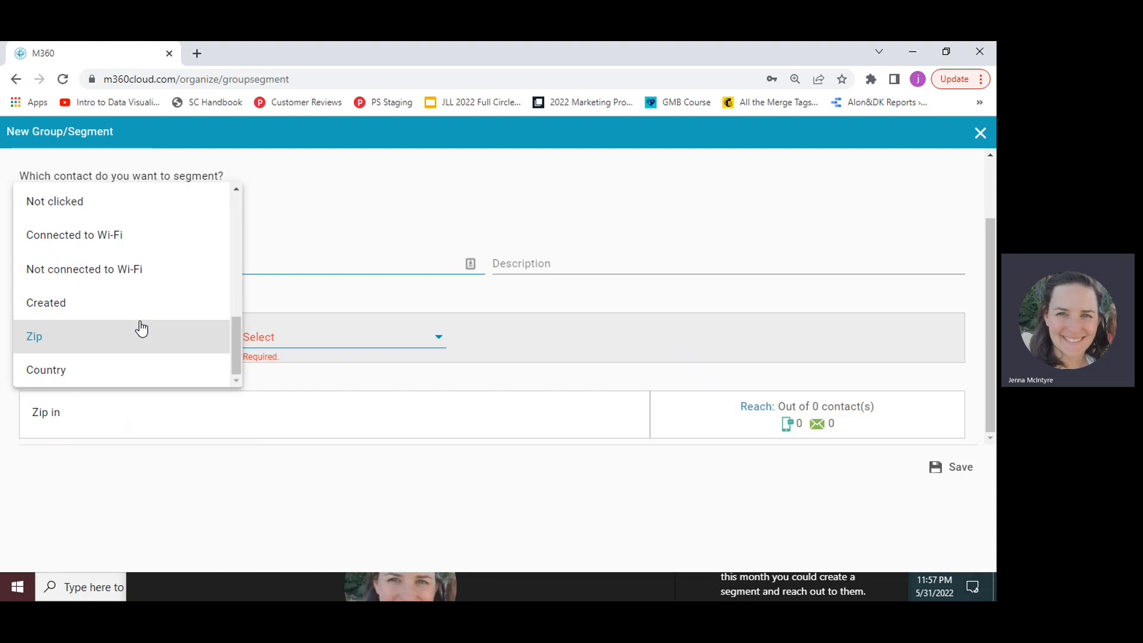
{"action": "scroll", "coordinate": [141, 328], "scroll_direction": "up", "scroll_amount": 6}
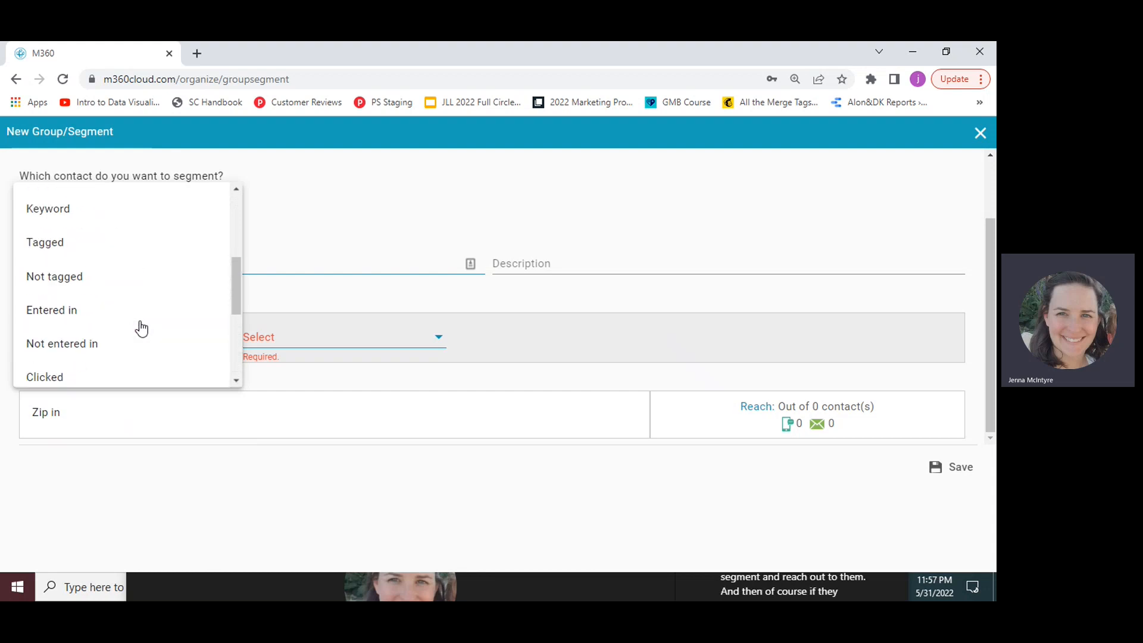
{"action": "scroll", "coordinate": [141, 328], "scroll_direction": "up", "scroll_amount": 5}
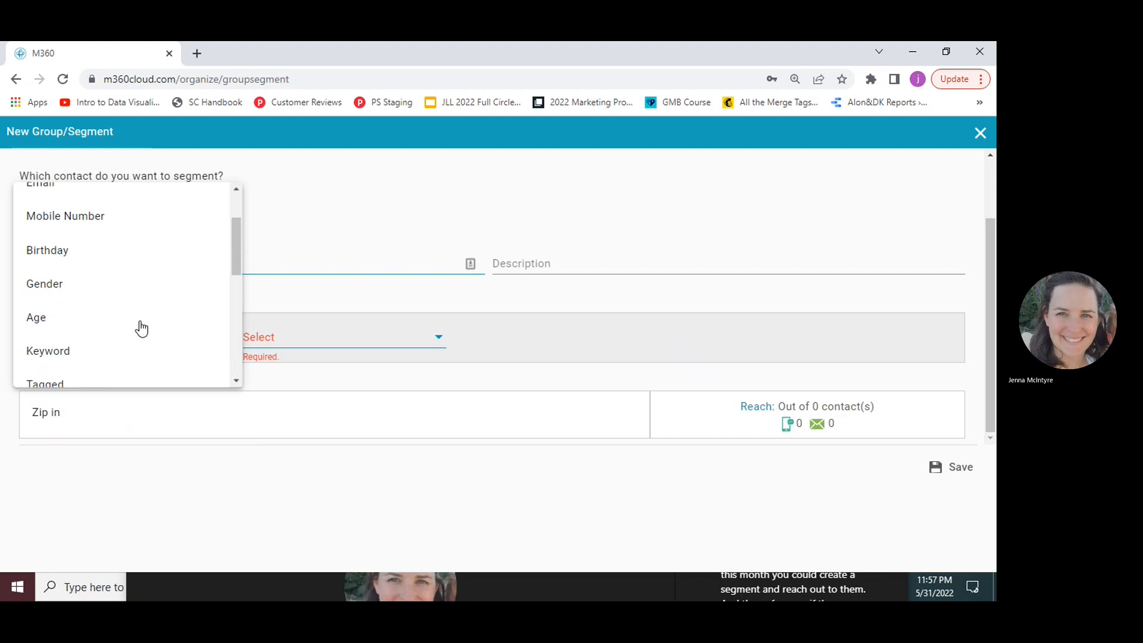
{"action": "scroll", "coordinate": [141, 328], "scroll_direction": "up", "scroll_amount": 1}
{"action": "left_click", "coordinate": [112, 251]}
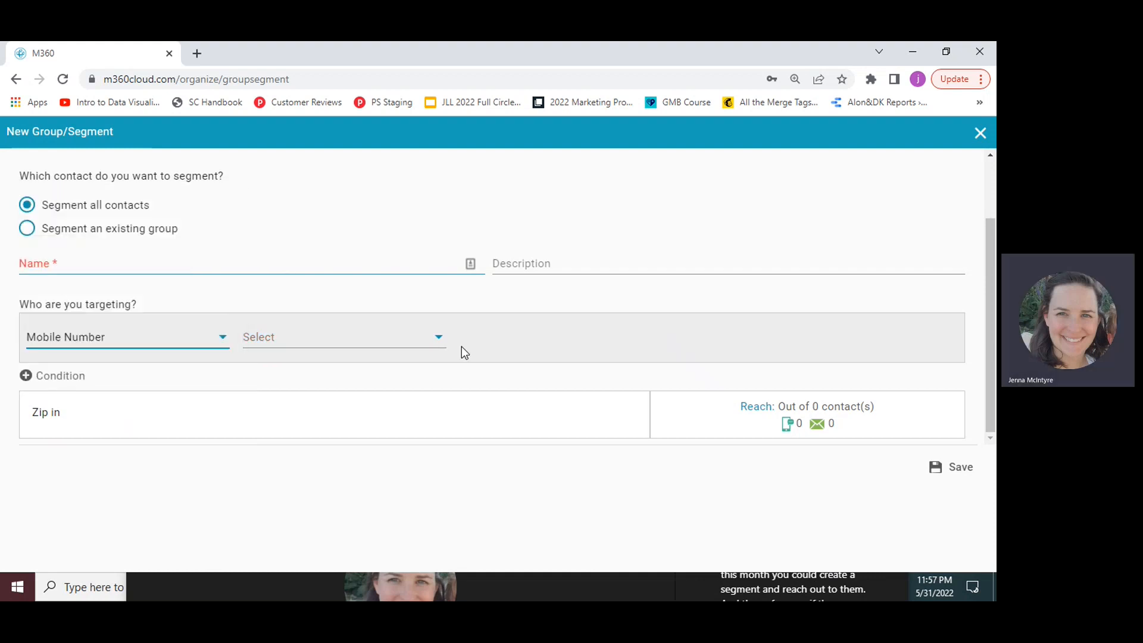
{"action": "left_click", "coordinate": [338, 331]}
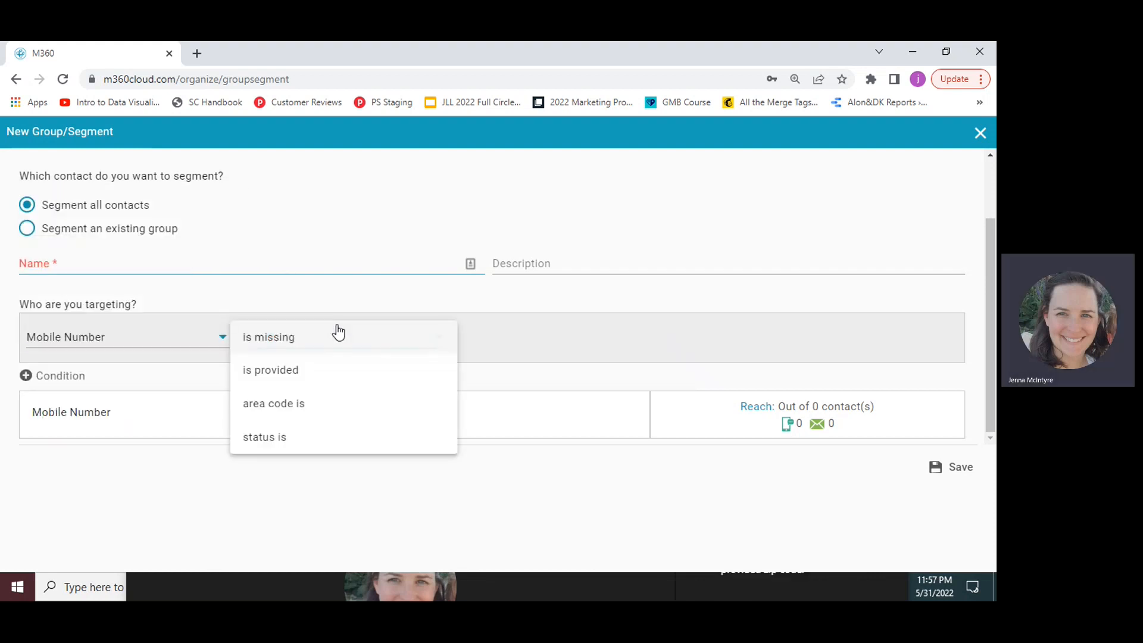
{"action": "left_click", "coordinate": [331, 404]}
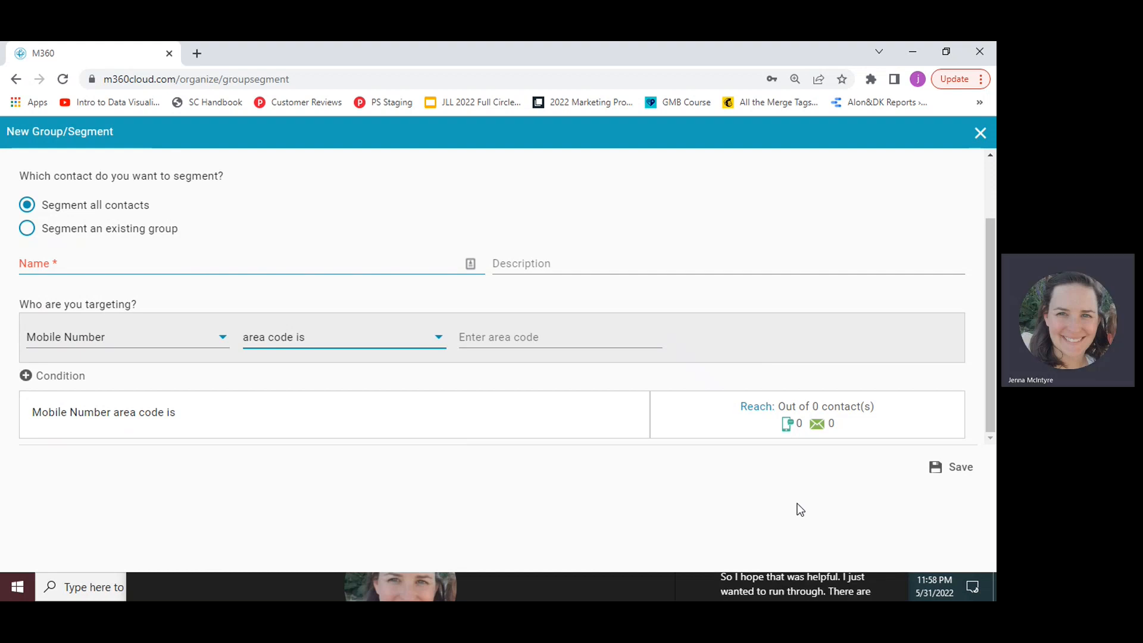
Close the new segment form without saving and view the actions available for the Male segment.
{"action": "left_click", "coordinate": [981, 136]}
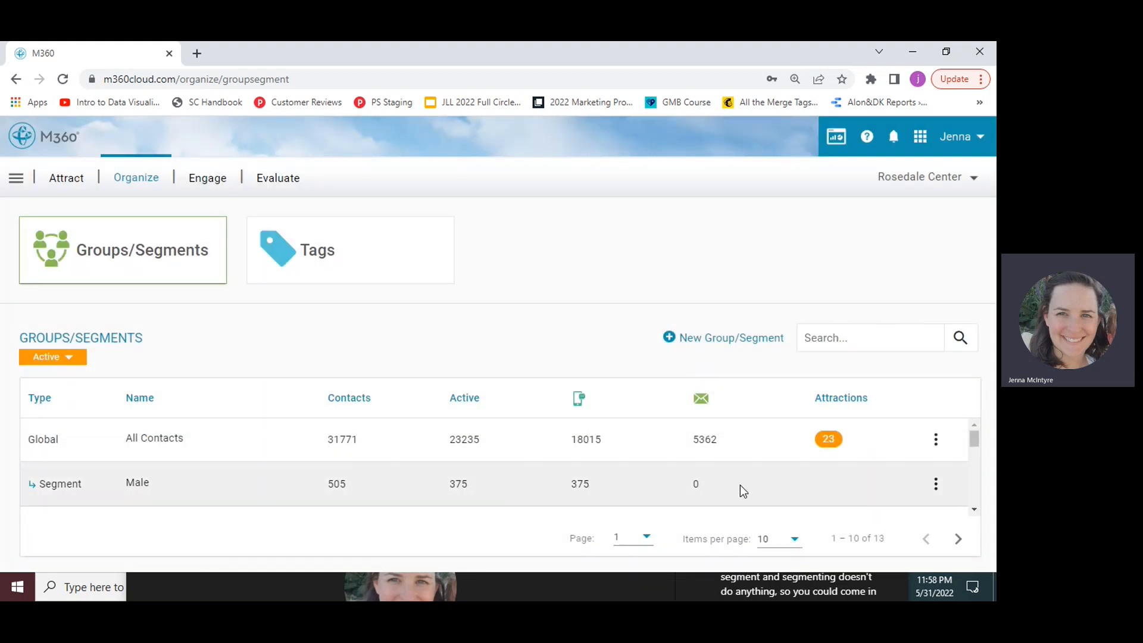
{"action": "left_click", "coordinate": [935, 484]}
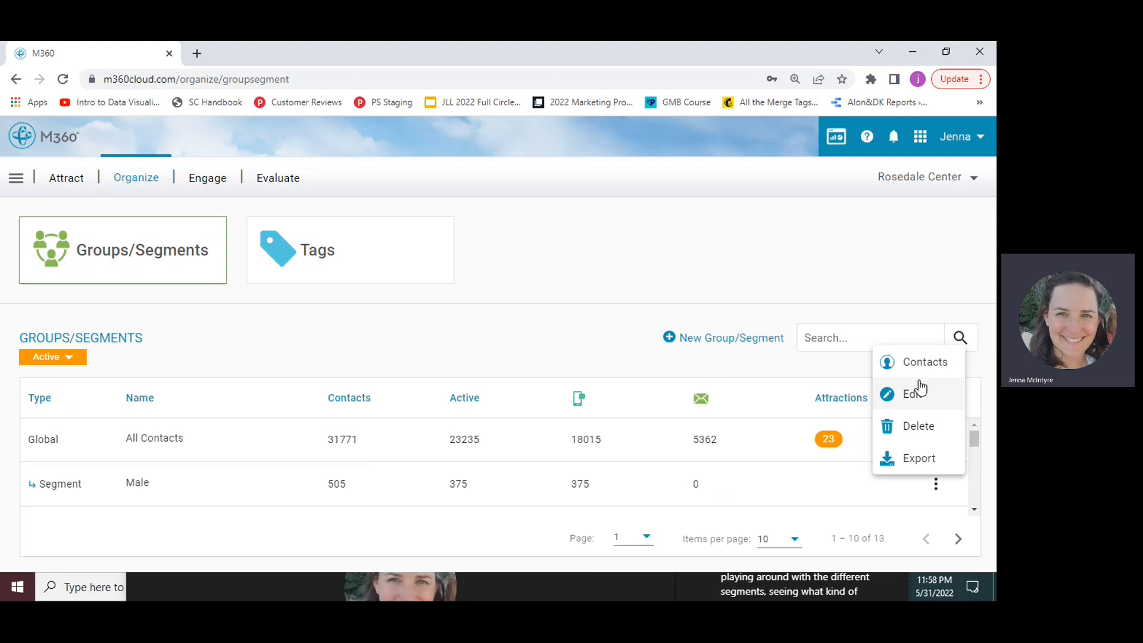
{"action": "left_click", "coordinate": [603, 350]}
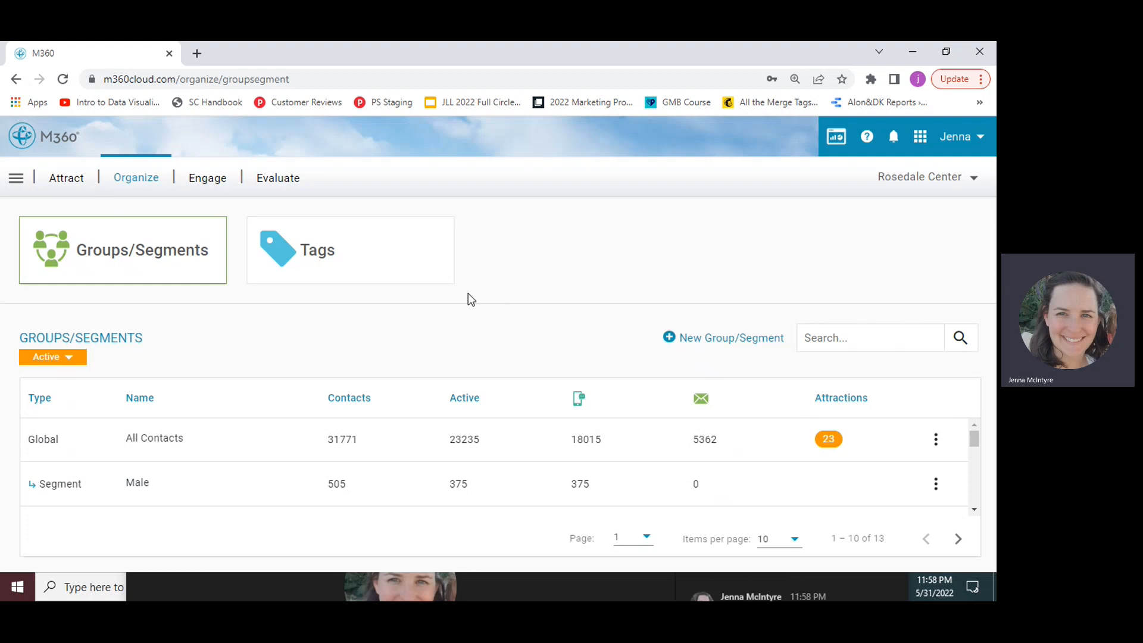
Show the Tags list and view the New Tag form, closing it without creating a tag.
{"action": "left_click", "coordinate": [415, 289]}
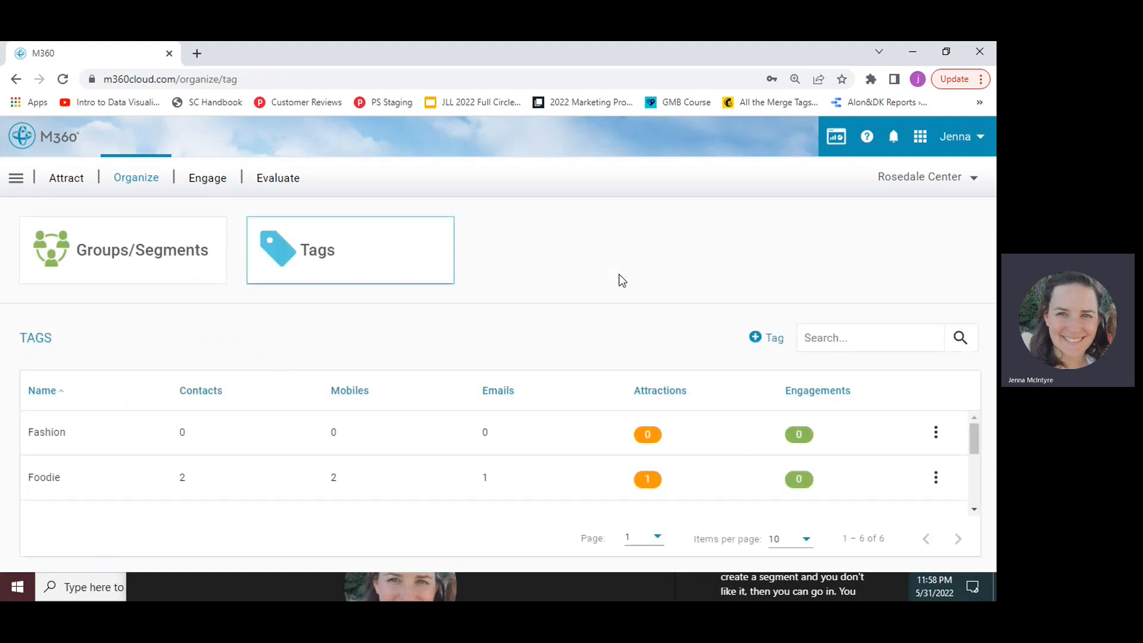
{"action": "left_click", "coordinate": [765, 338]}
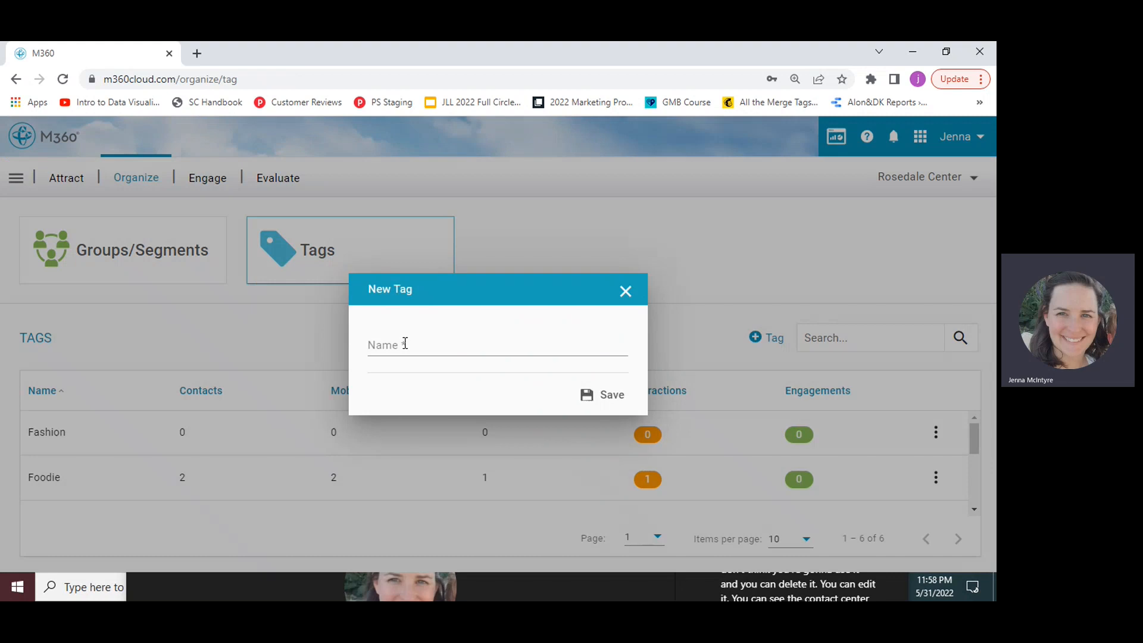
{"action": "left_click", "coordinate": [397, 344]}
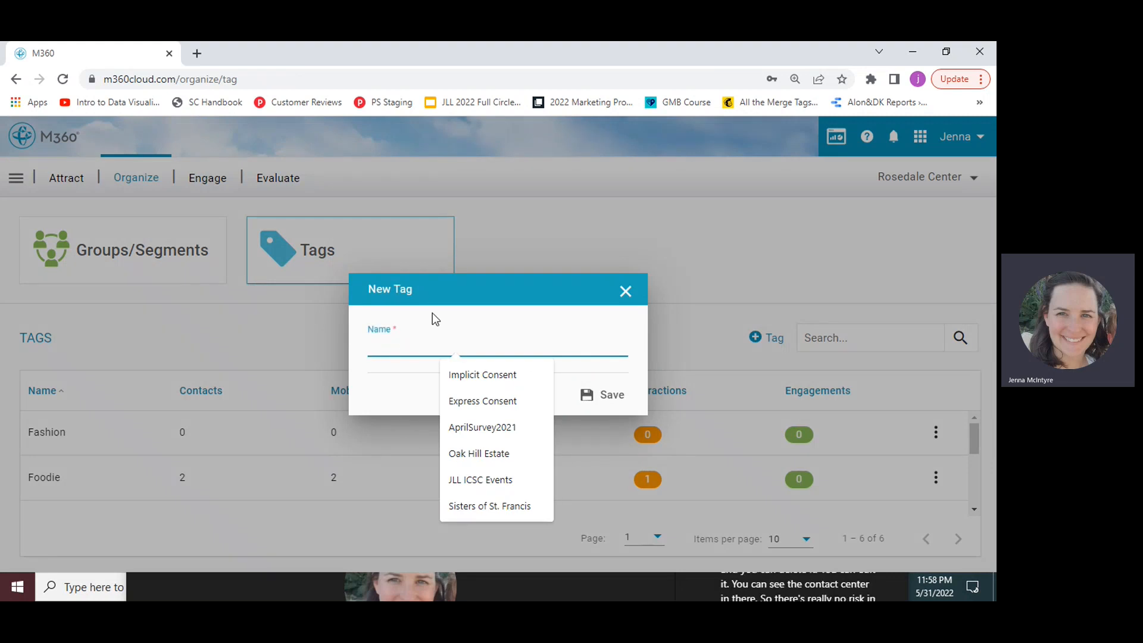
{"action": "left_click", "coordinate": [559, 335]}
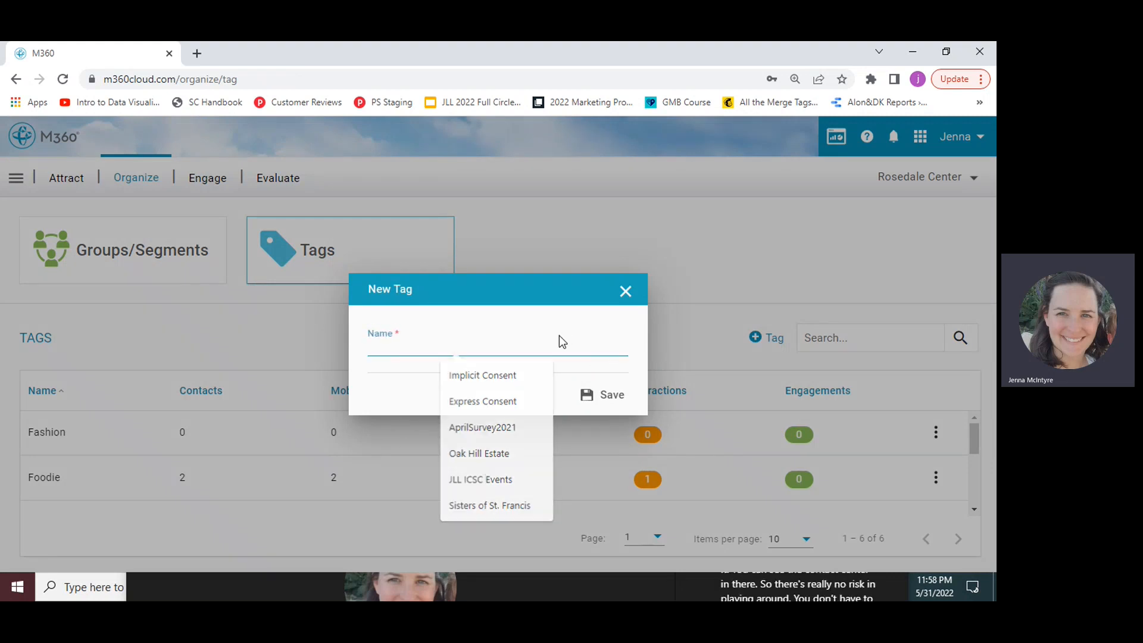
{"action": "left_click", "coordinate": [625, 291]}
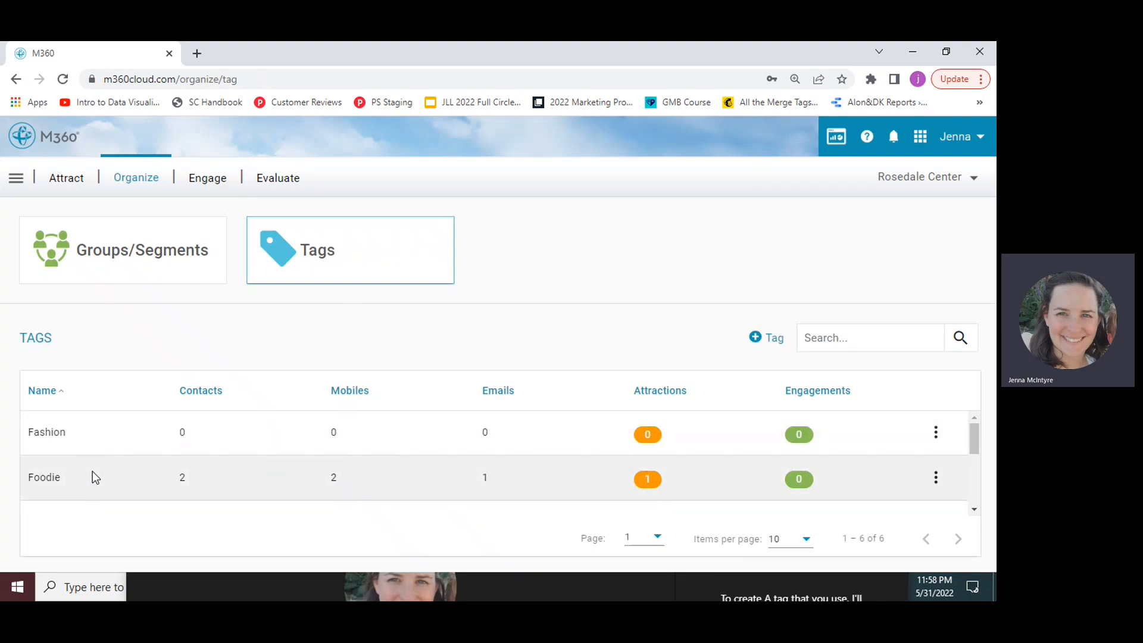
Go to the Engage section and start a new broadcast message for Rosedale Center.
{"action": "left_click", "coordinate": [223, 180]}
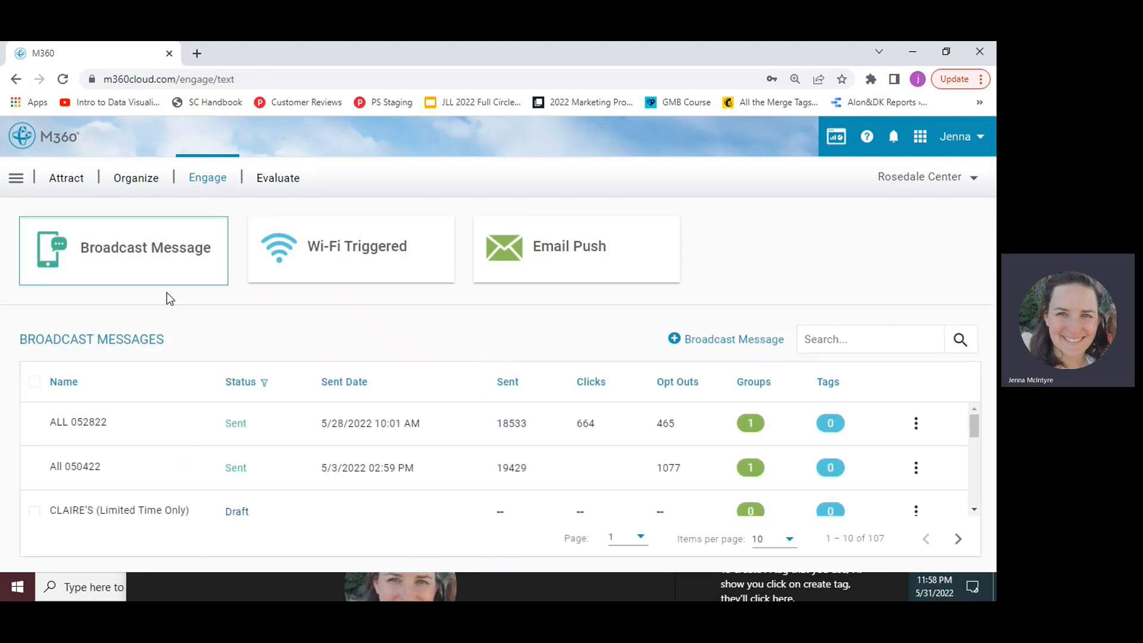
{"action": "mouse_move", "coordinate": [503, 288]}
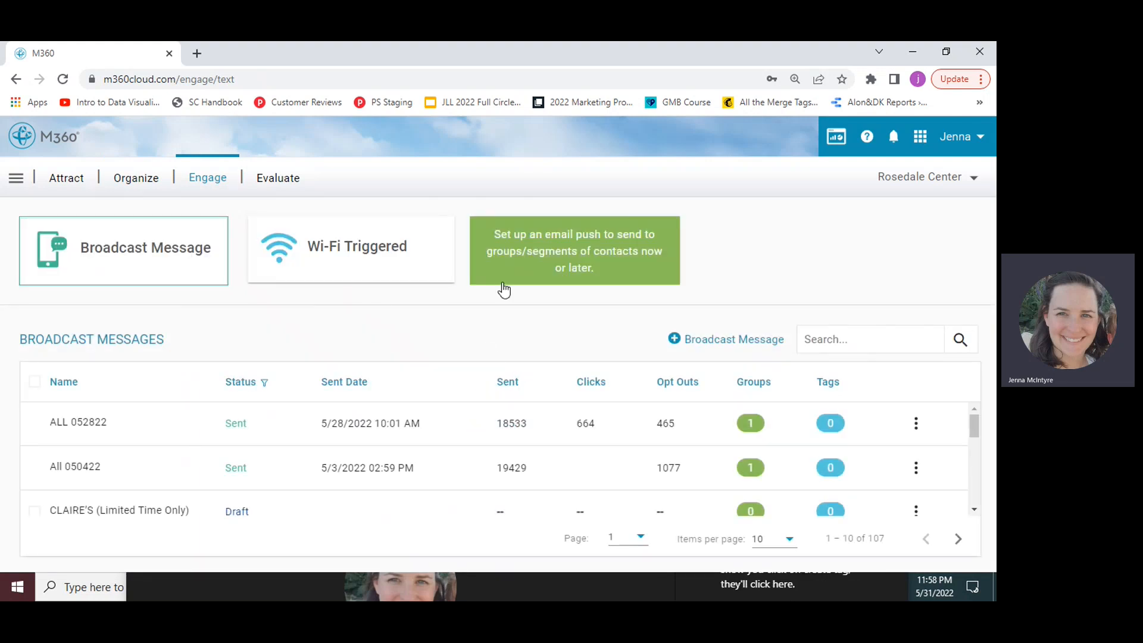
{"action": "left_click", "coordinate": [707, 339]}
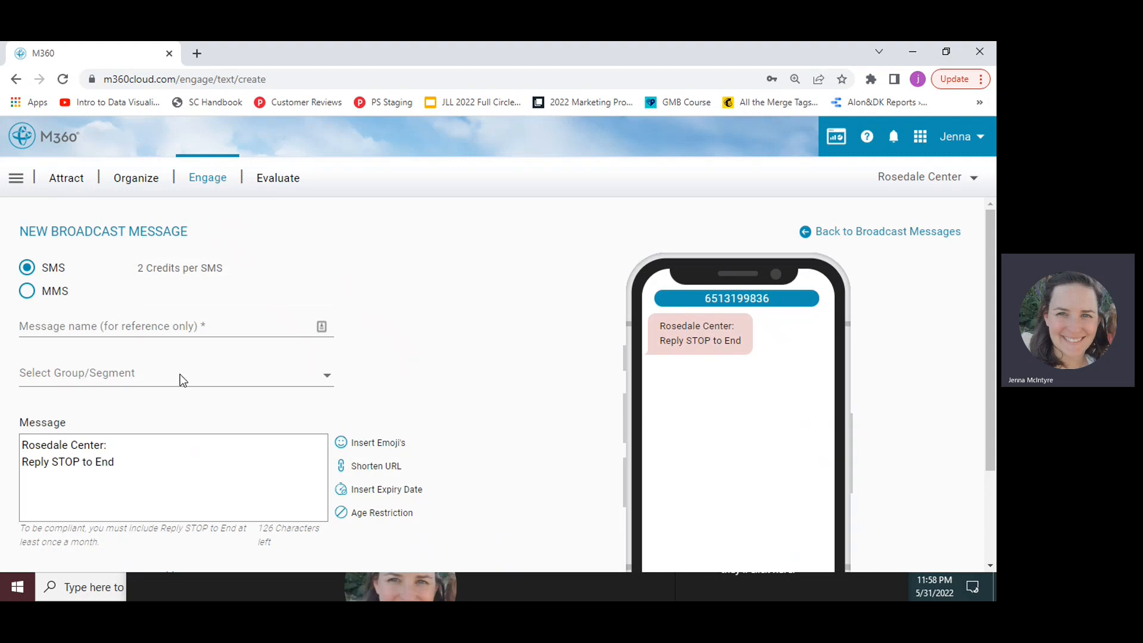
{"action": "left_click", "coordinate": [355, 468]}
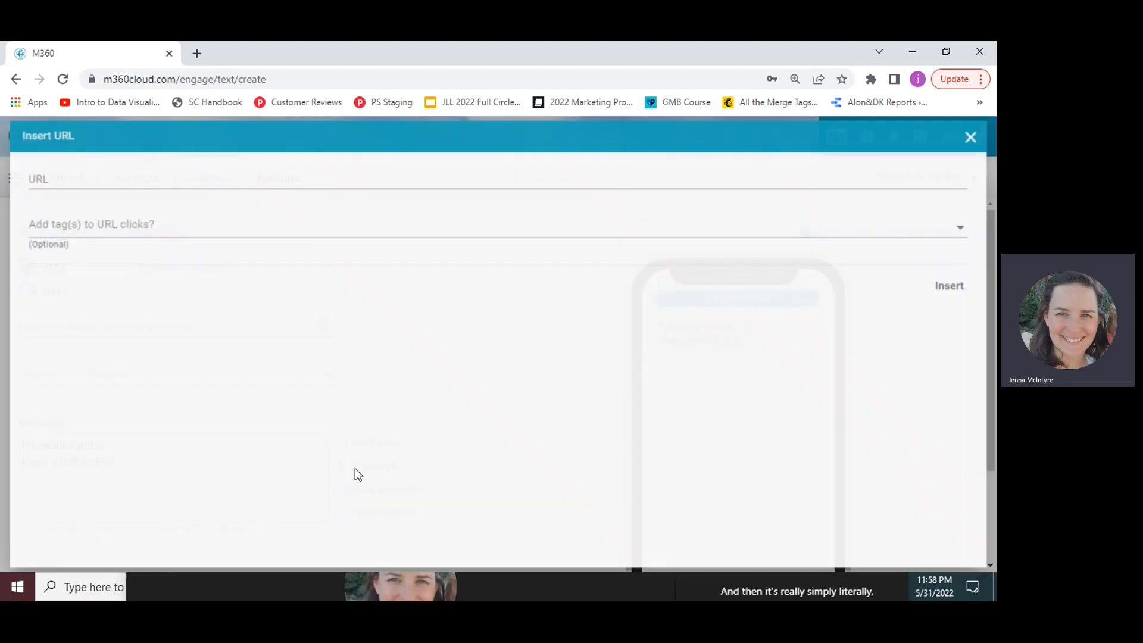
{"action": "left_click", "coordinate": [194, 176]}
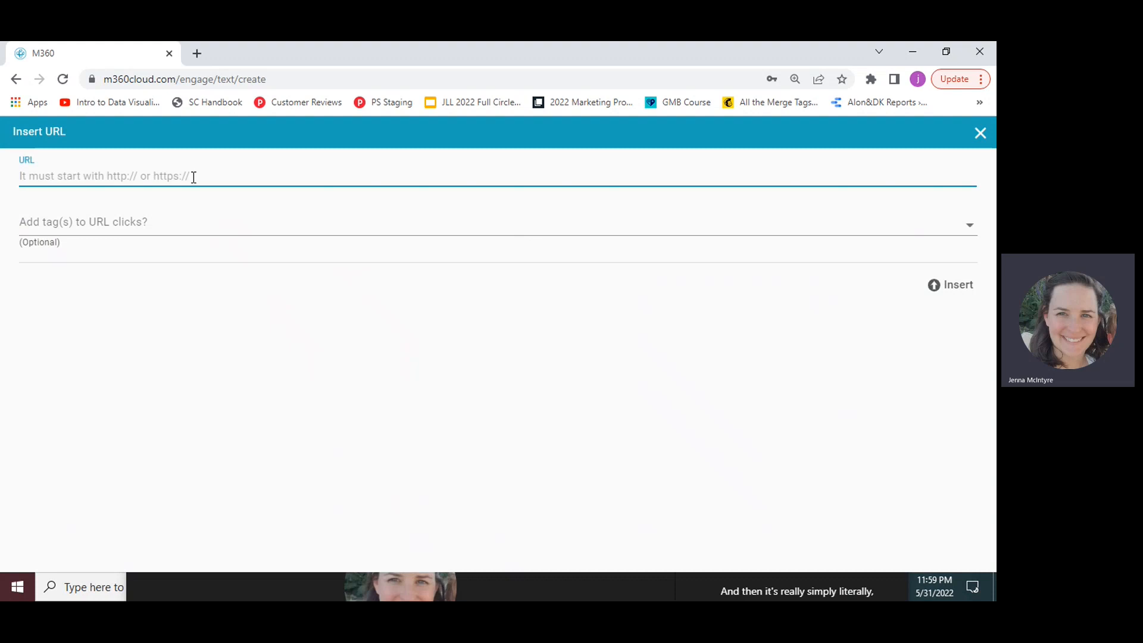
{"action": "type", "text": "https"}
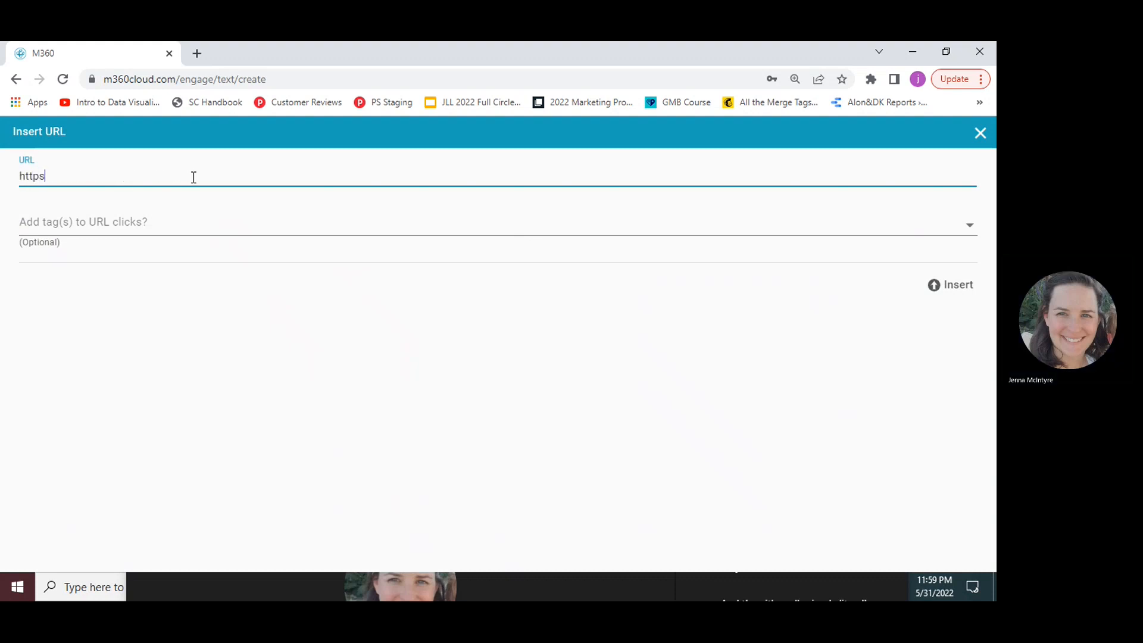
{"action": "type", "text": "://"}
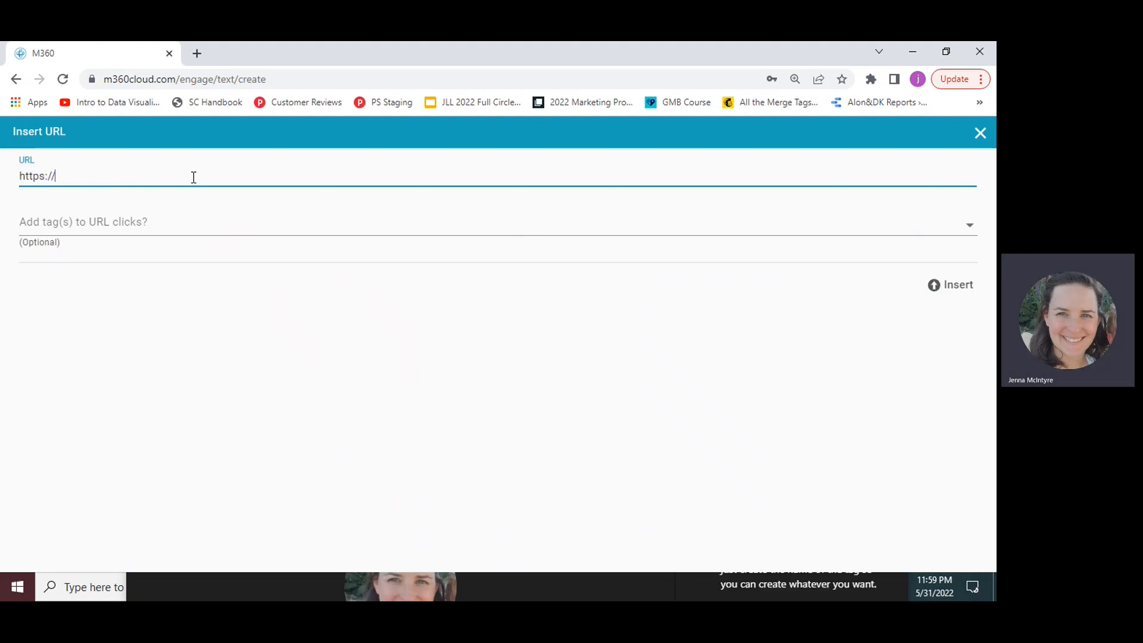
{"action": "type", "text": "pocketstop.com"}
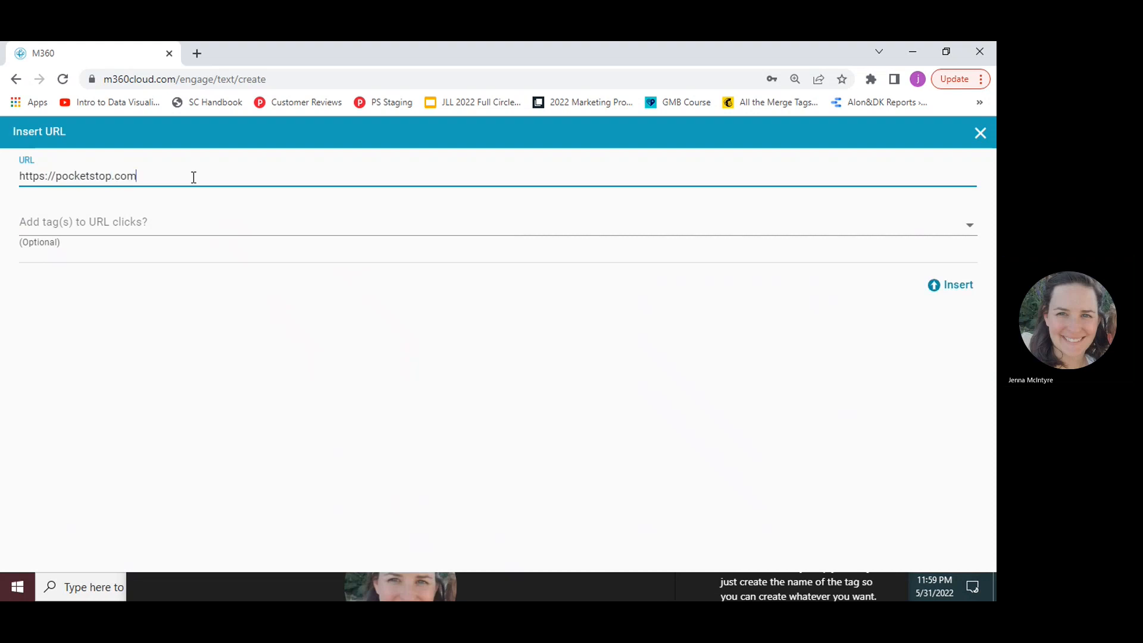
Tag clicks on the pocketstop.com URL with Foodie and insert the shortened link into the broadcast message.
{"action": "left_click", "coordinate": [177, 221]}
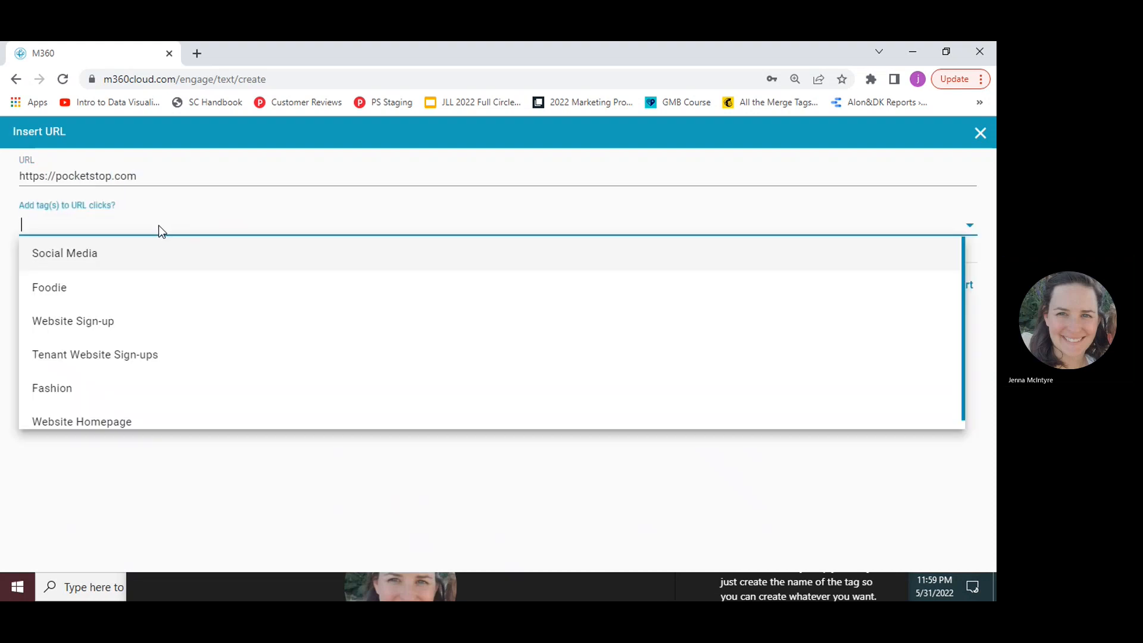
{"action": "left_click", "coordinate": [77, 289]}
{"action": "left_click", "coordinate": [79, 459]}
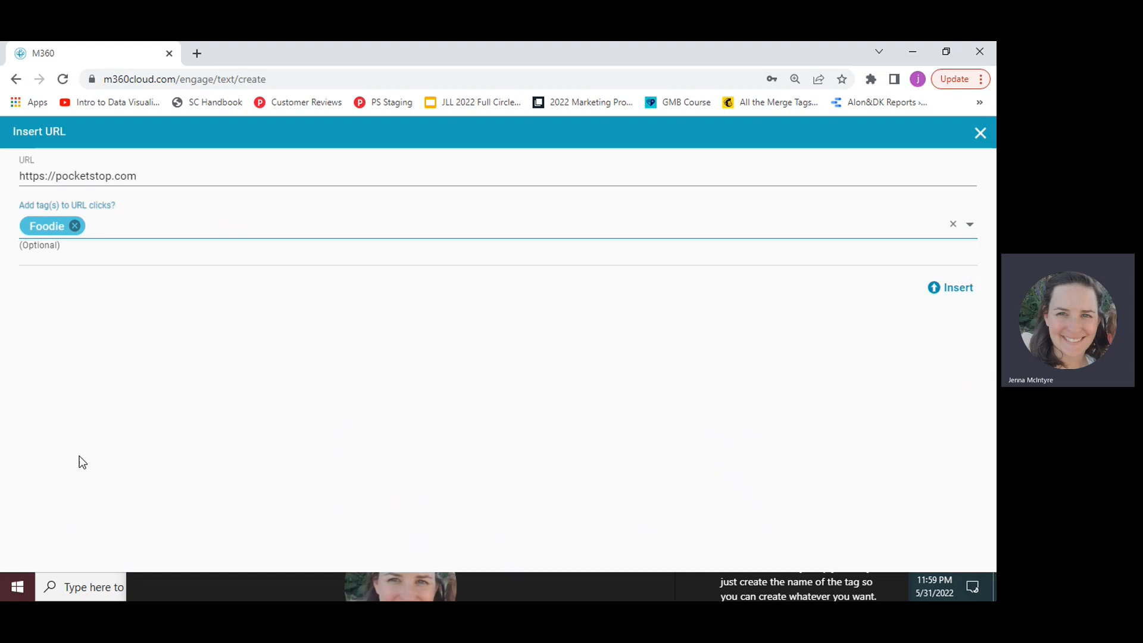
{"action": "left_click", "coordinate": [949, 288]}
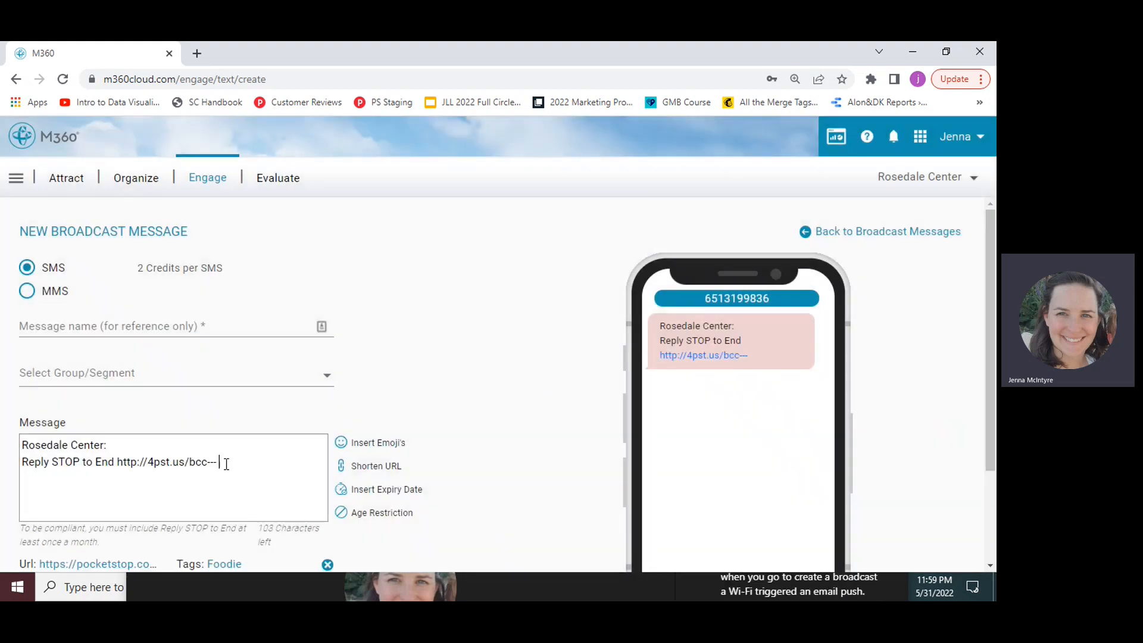
Move the shortened link onto its own line in the message, leaving a blank line below "Reply STOP to End".
{"action": "left_click", "coordinate": [118, 462]}
{"action": "key", "text": "Return"}
{"action": "key", "text": "Return"}
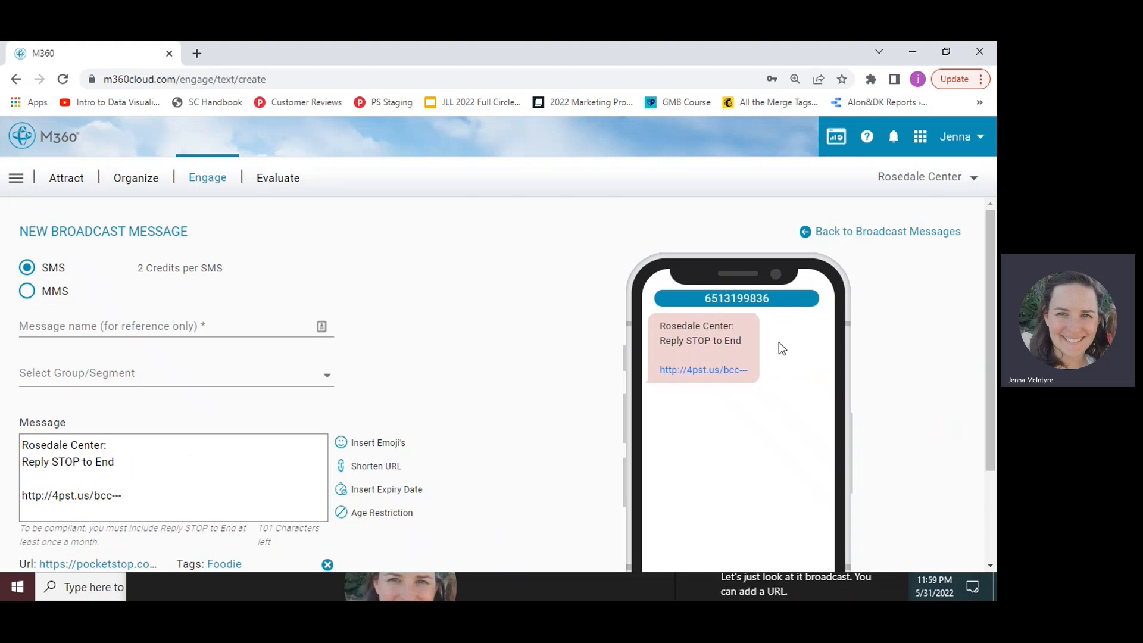
Leave the new broadcast message for the Engage section's broadcast list, discarding the unsaved changes.
{"action": "scroll", "coordinate": [269, 509], "scroll_direction": "down", "scroll_amount": 1}
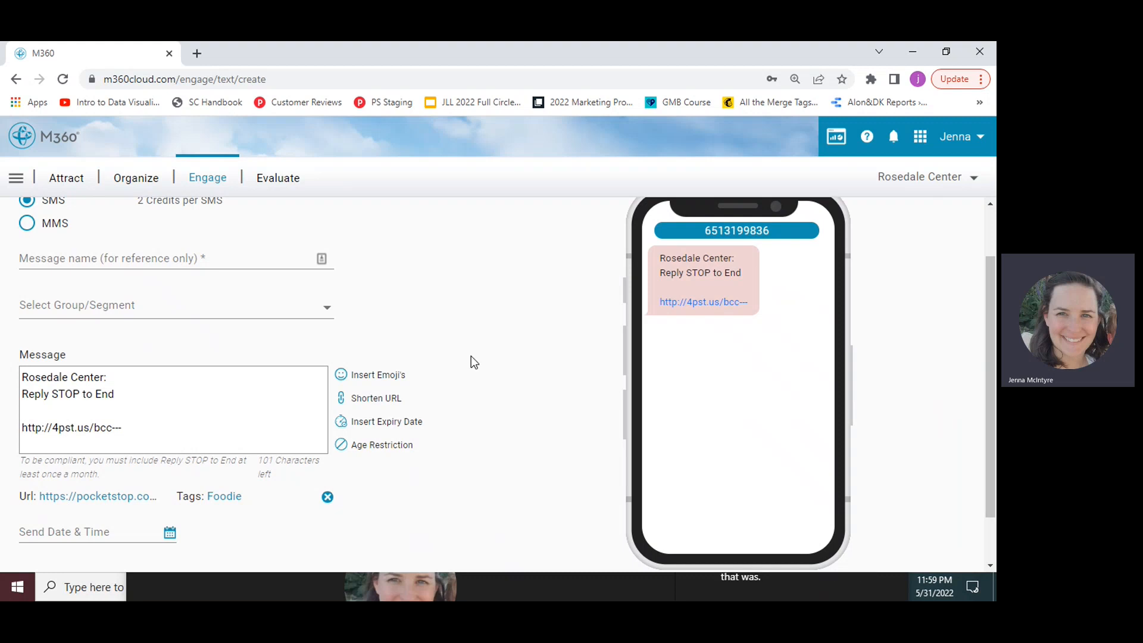
{"action": "scroll", "coordinate": [471, 356], "scroll_direction": "up", "scroll_amount": 1}
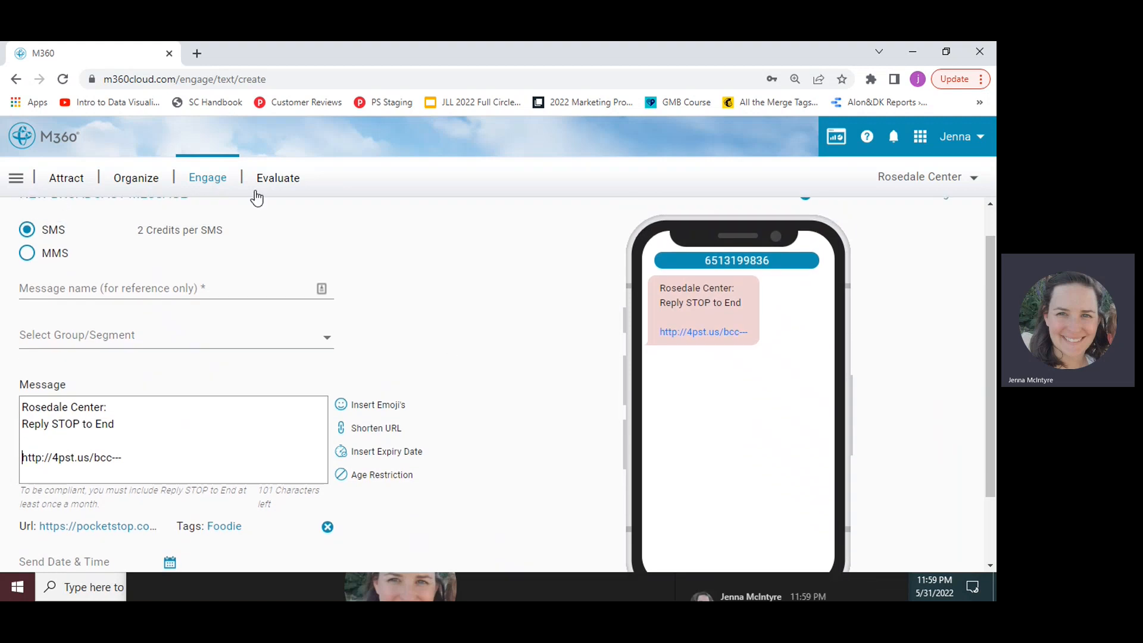
{"action": "left_click", "coordinate": [219, 184]}
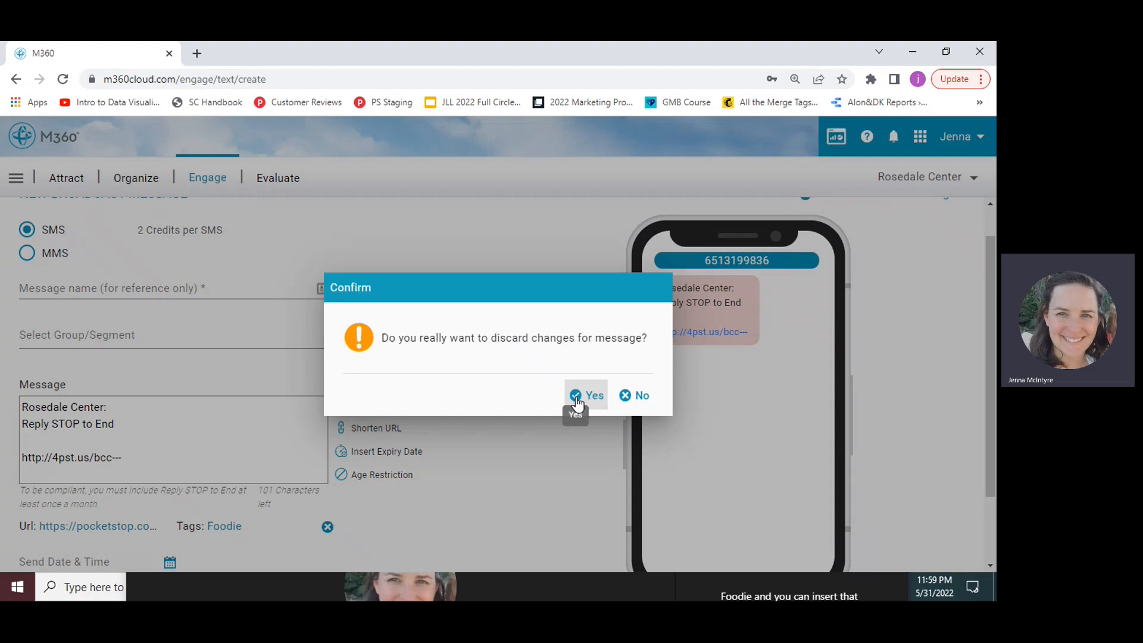
{"action": "left_click", "coordinate": [576, 396]}
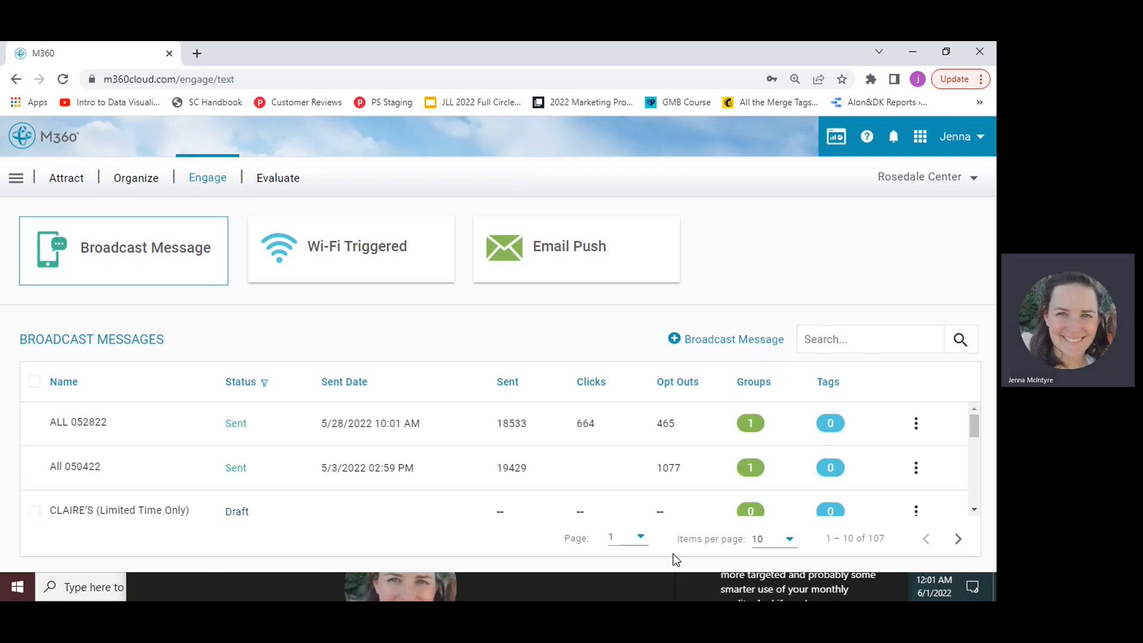
{"action": "left_click", "coordinate": [676, 591]}
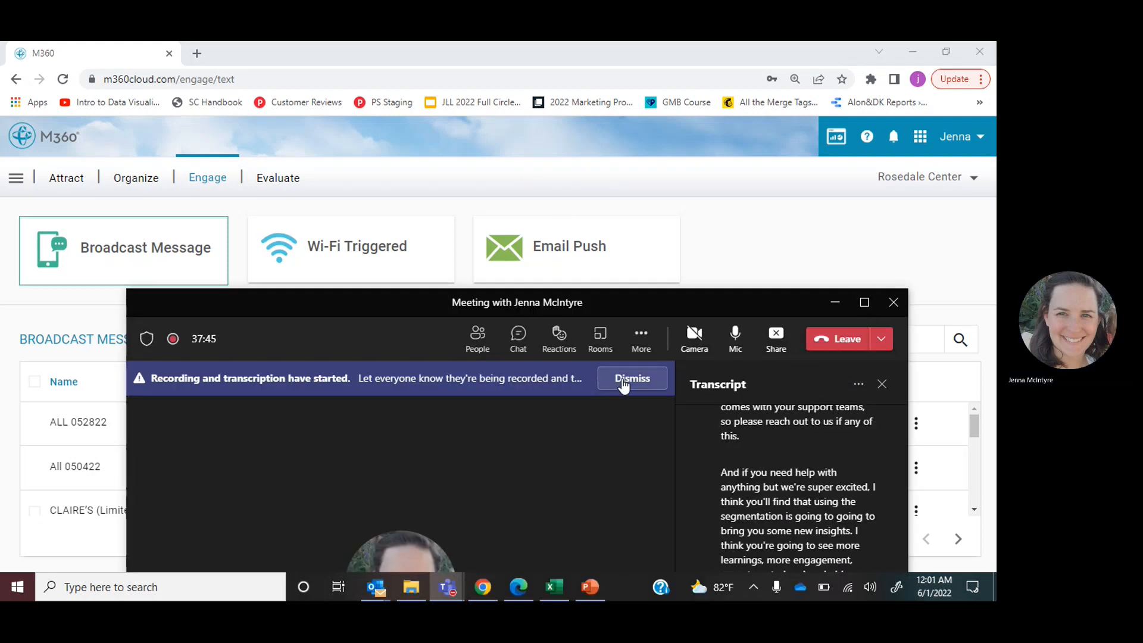